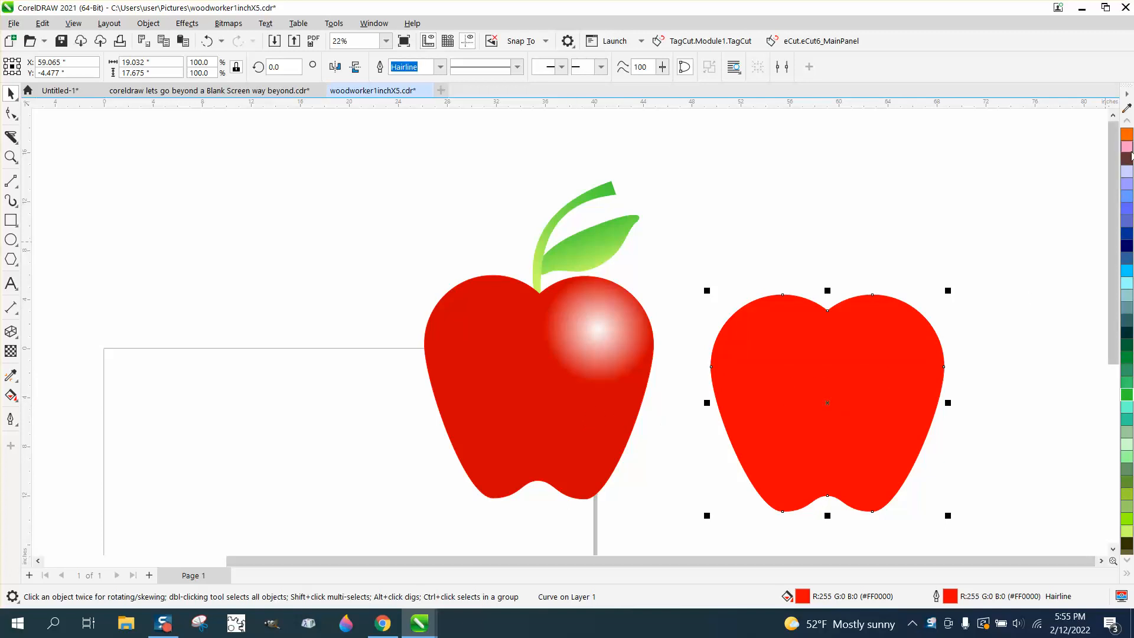
Darken the plain red apple's fill by mixing in black twice, and move the apple up beside the finished one
click(1126, 123)
click(1126, 122)
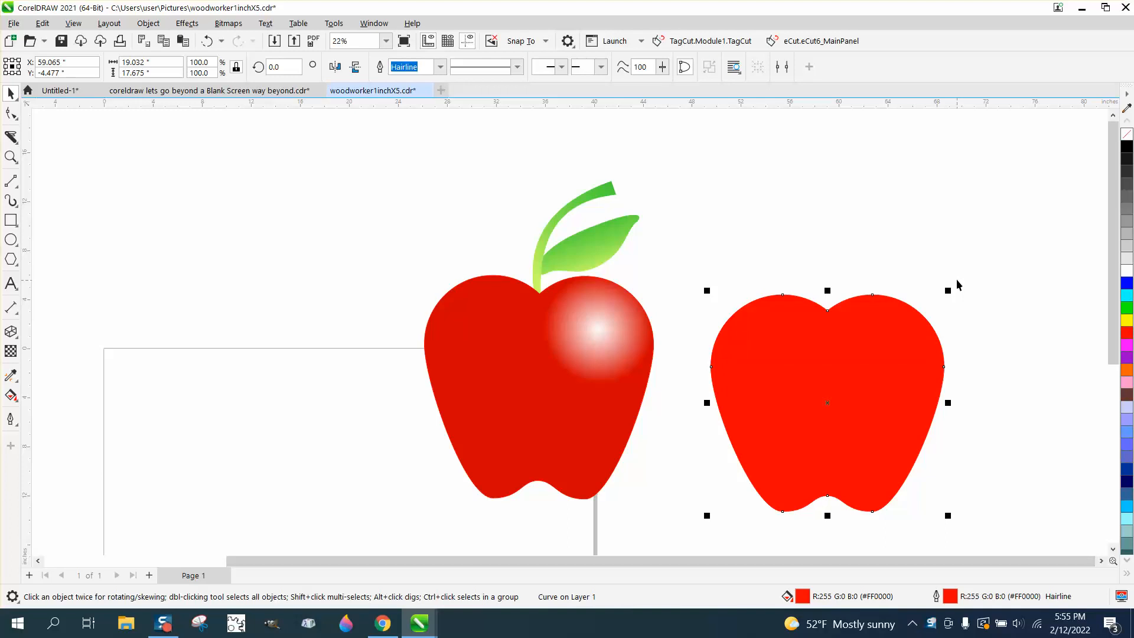
ctrl+click(1128, 148)
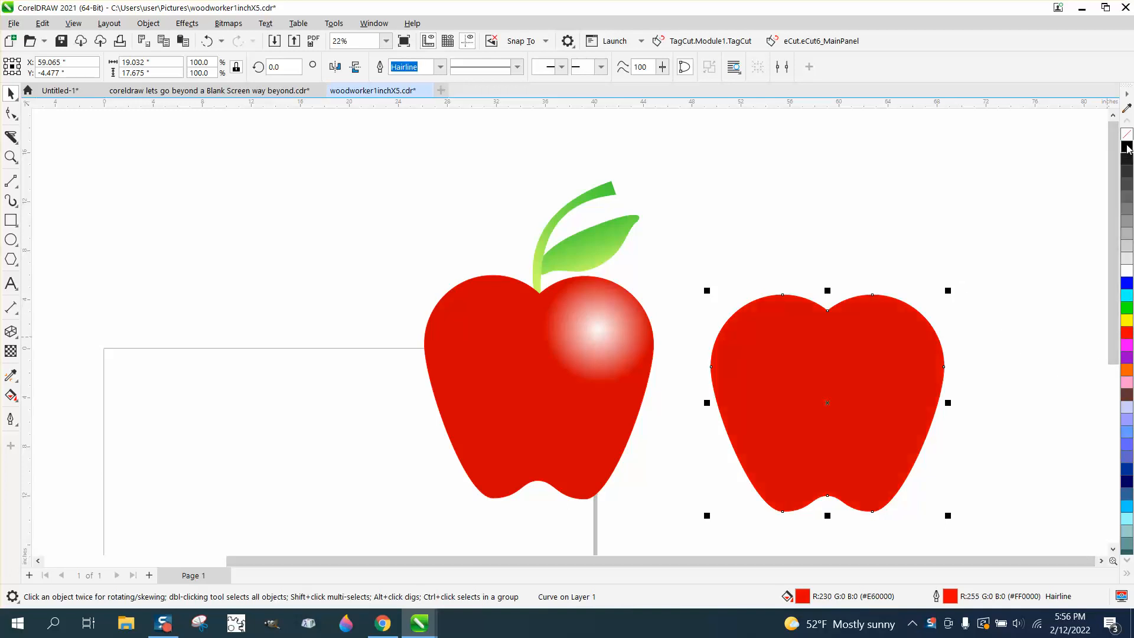
ctrl+click(1128, 147)
drag(837, 403, 835, 383)
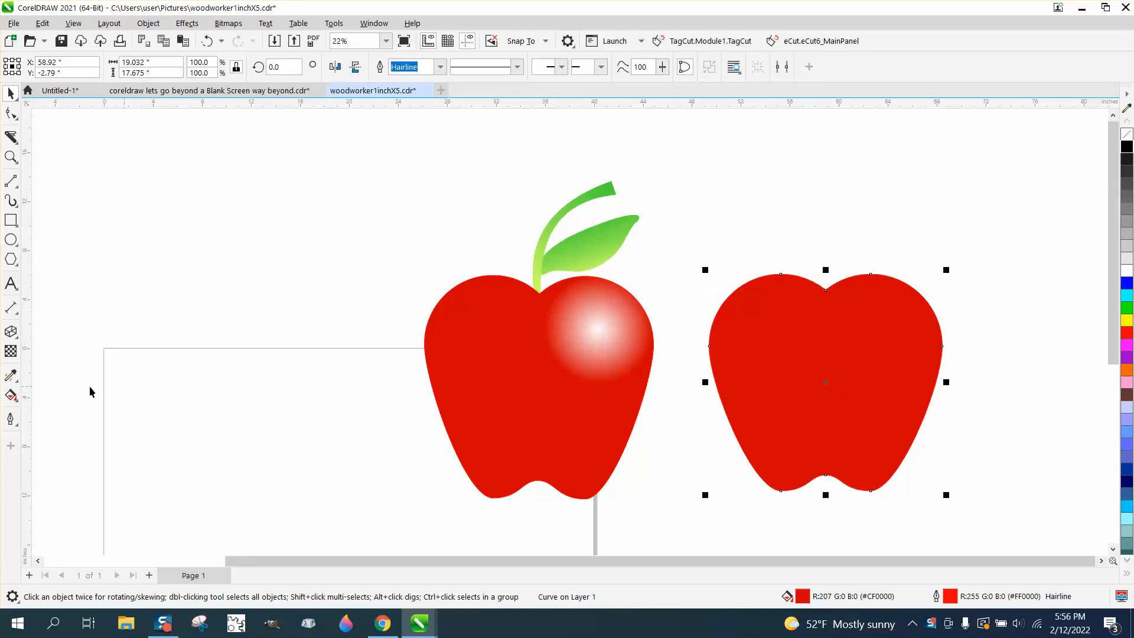
Apply an elliptical fountain fill to the plain apple, running from a white centre to red
click(13, 397)
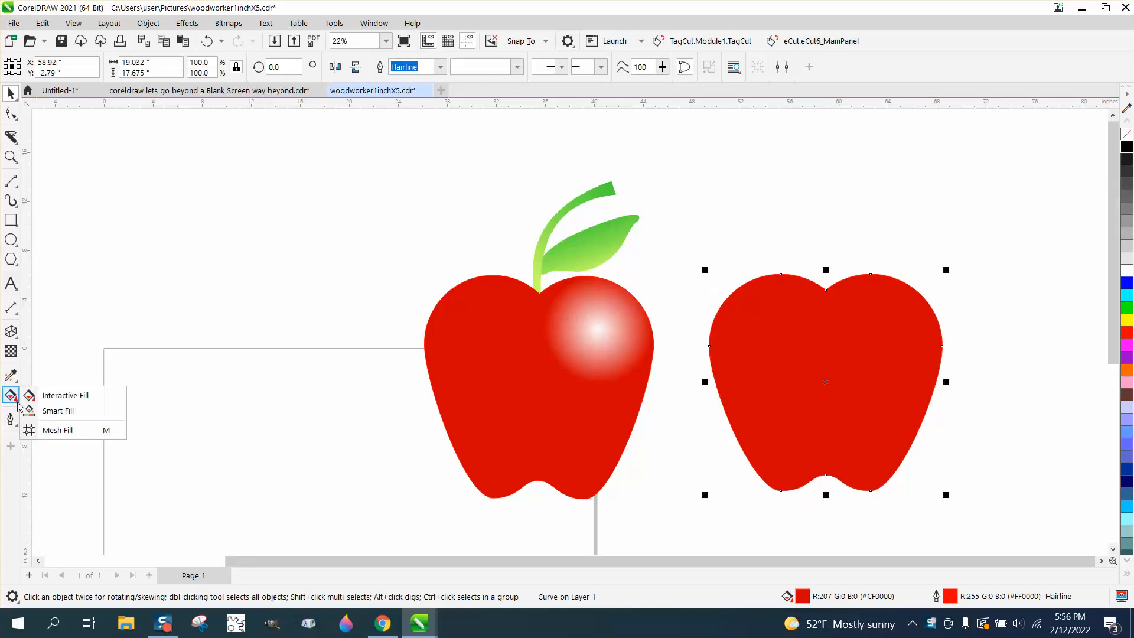
click(57, 401)
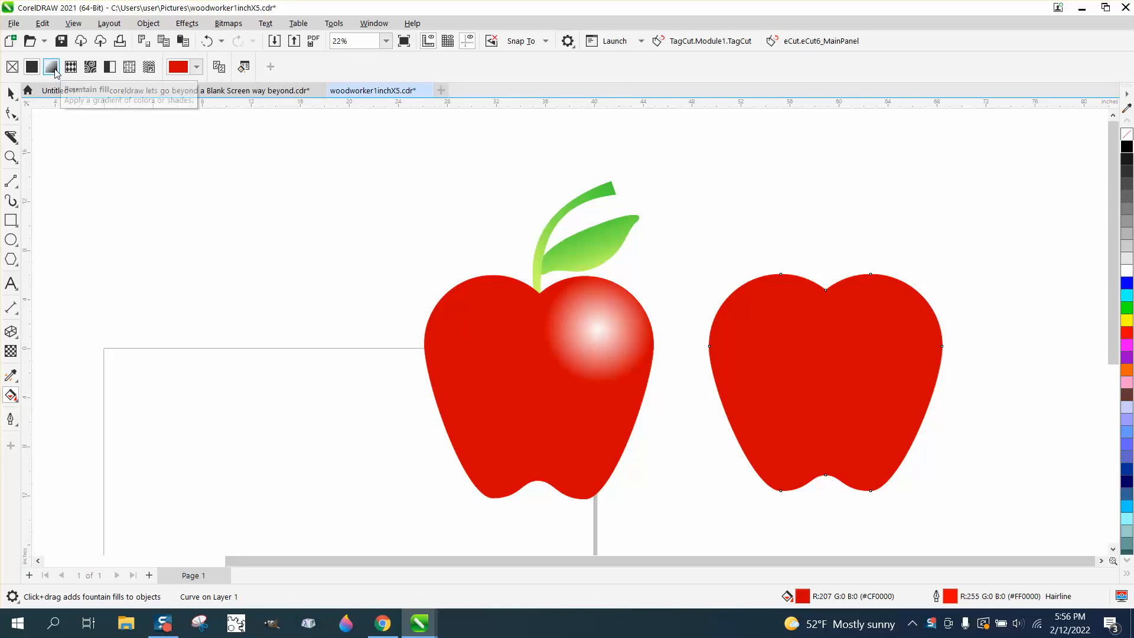
click(54, 71)
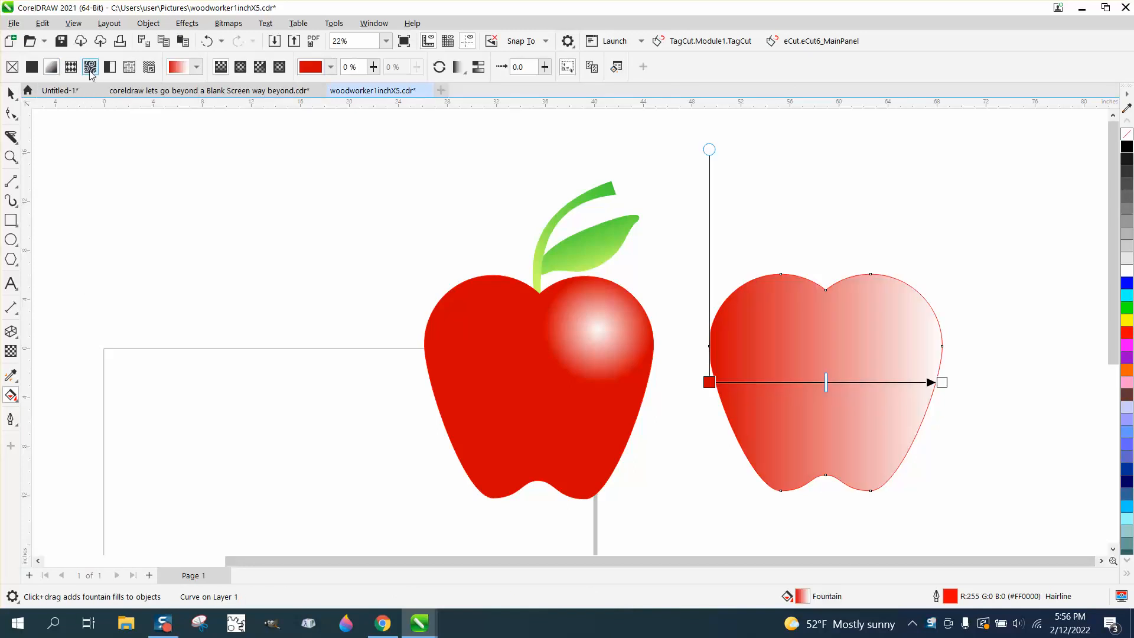
click(239, 67)
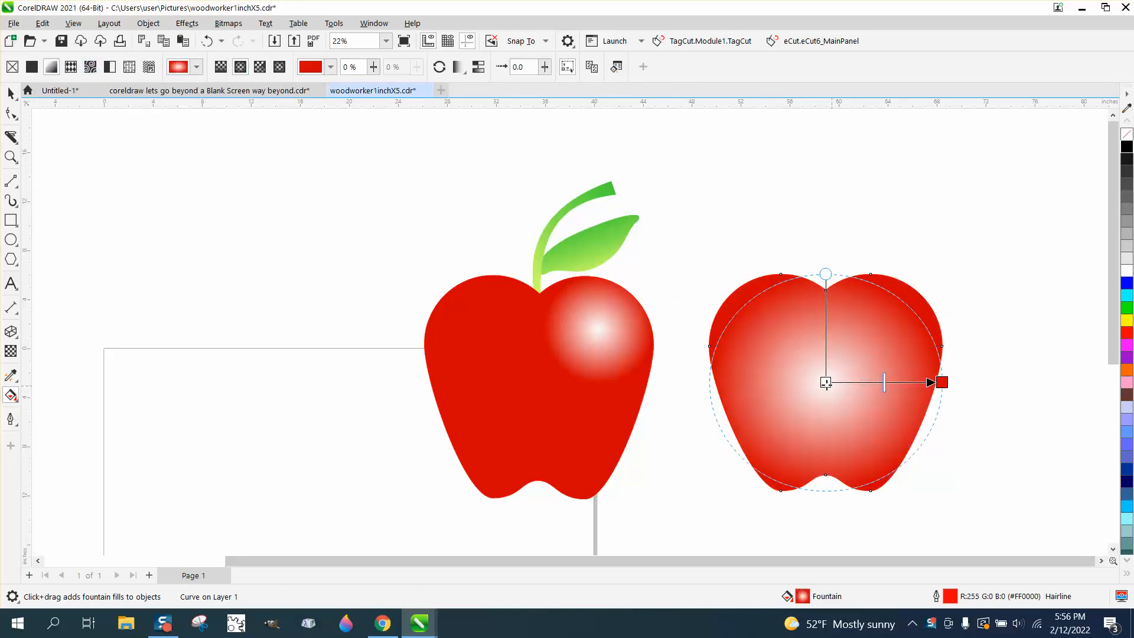
Move the gradient's white centre to the apple's upper-right lobe and shrink its radius into a small round highlight
drag(825, 382, 885, 330)
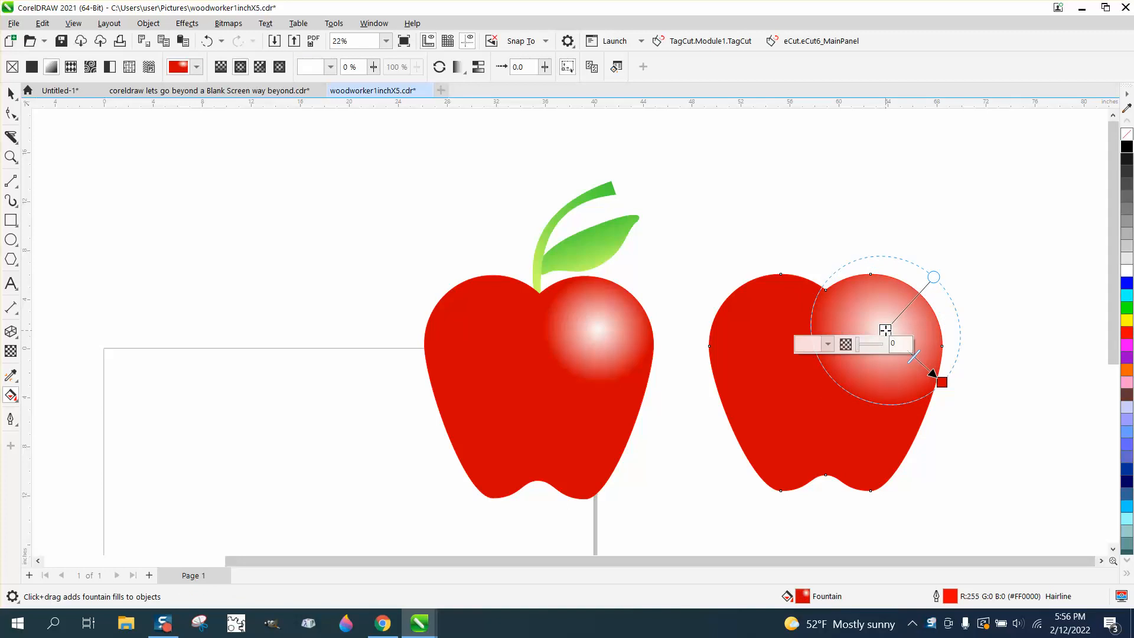
drag(939, 382, 926, 365)
click(11, 94)
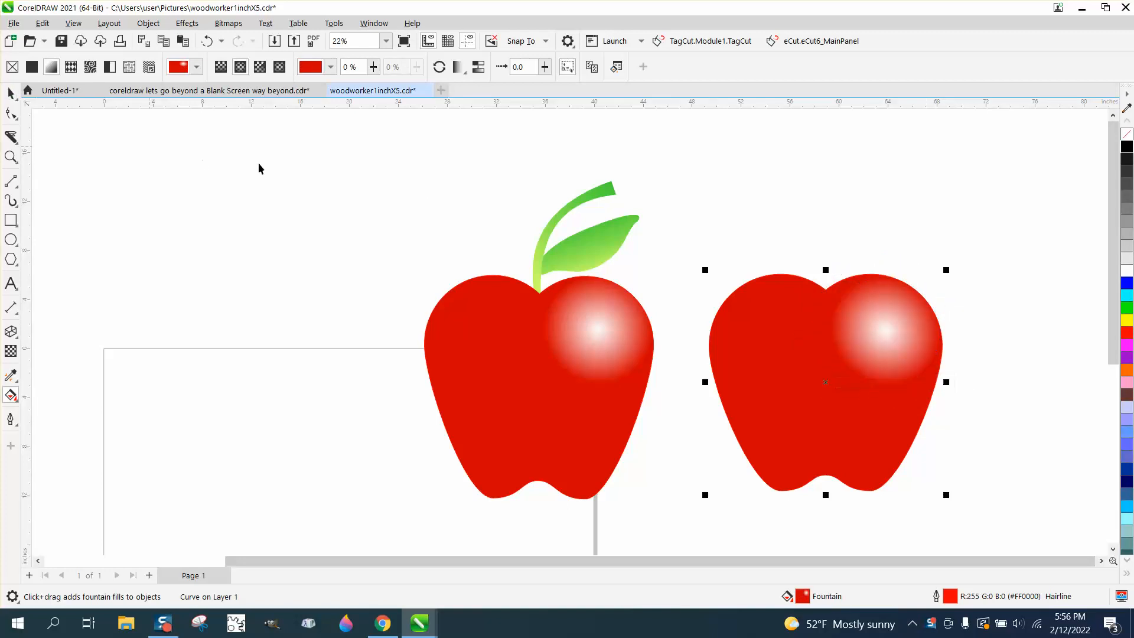
click(258, 166)
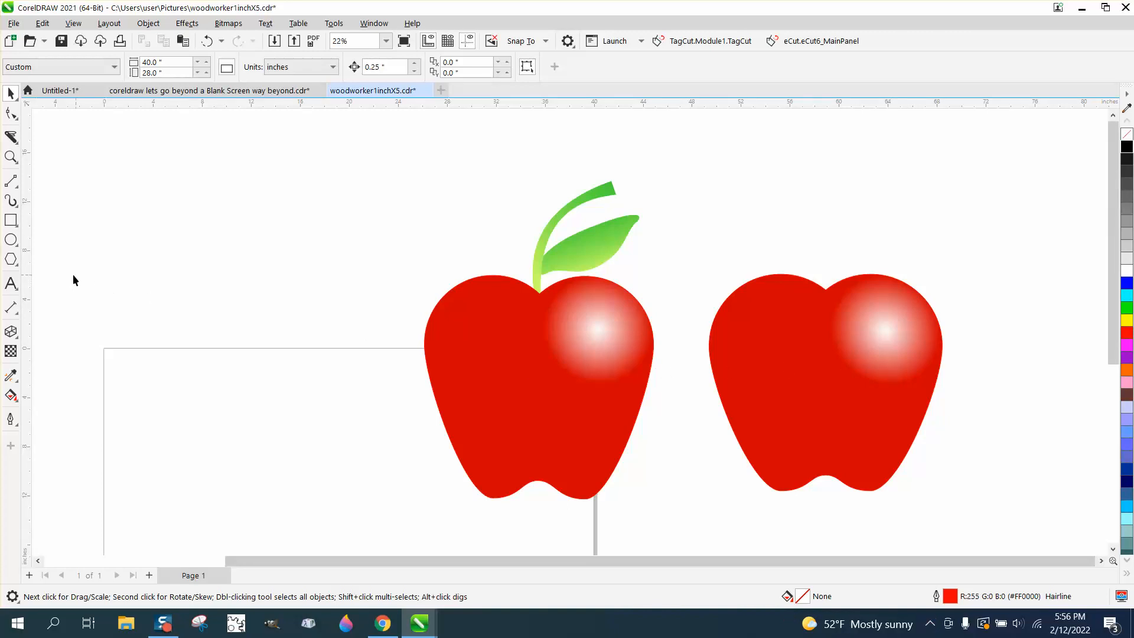
Draw the stem's outer edge as a 3-point curve about 4.9 by 8.7 inches, rising from just left of the apple's notch
click(17, 161)
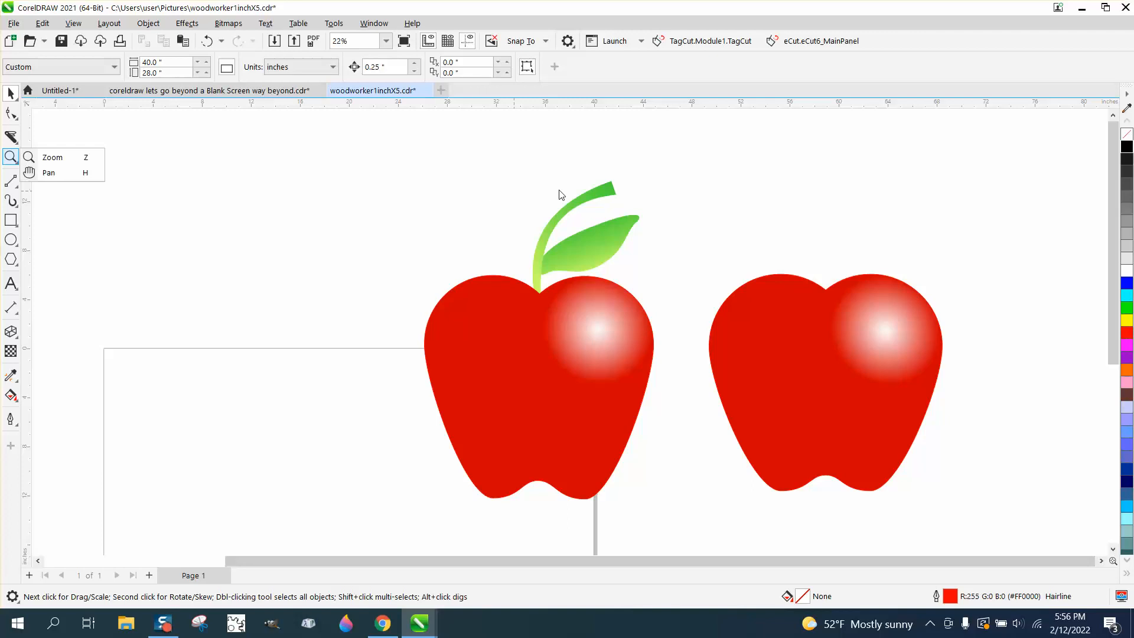
click(54, 158)
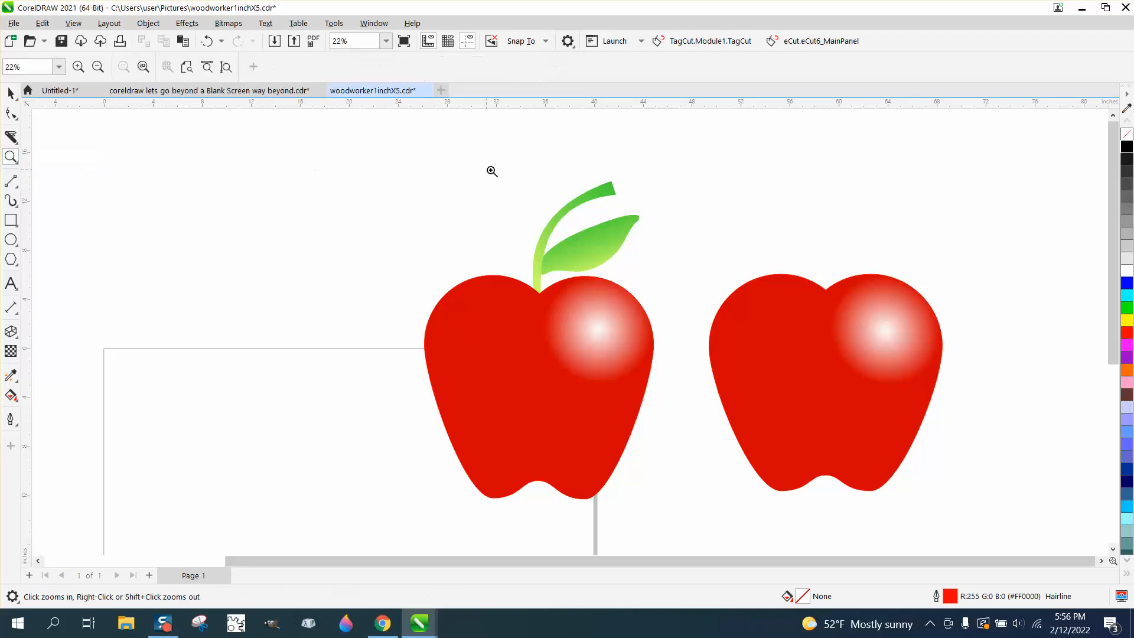
click(686, 293)
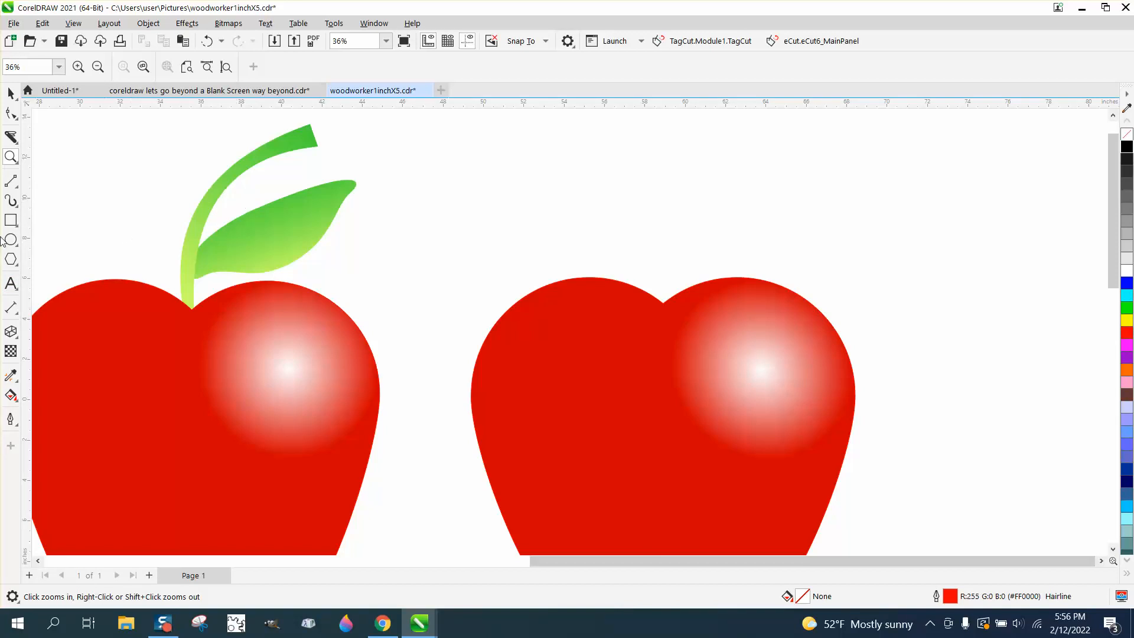
click(17, 208)
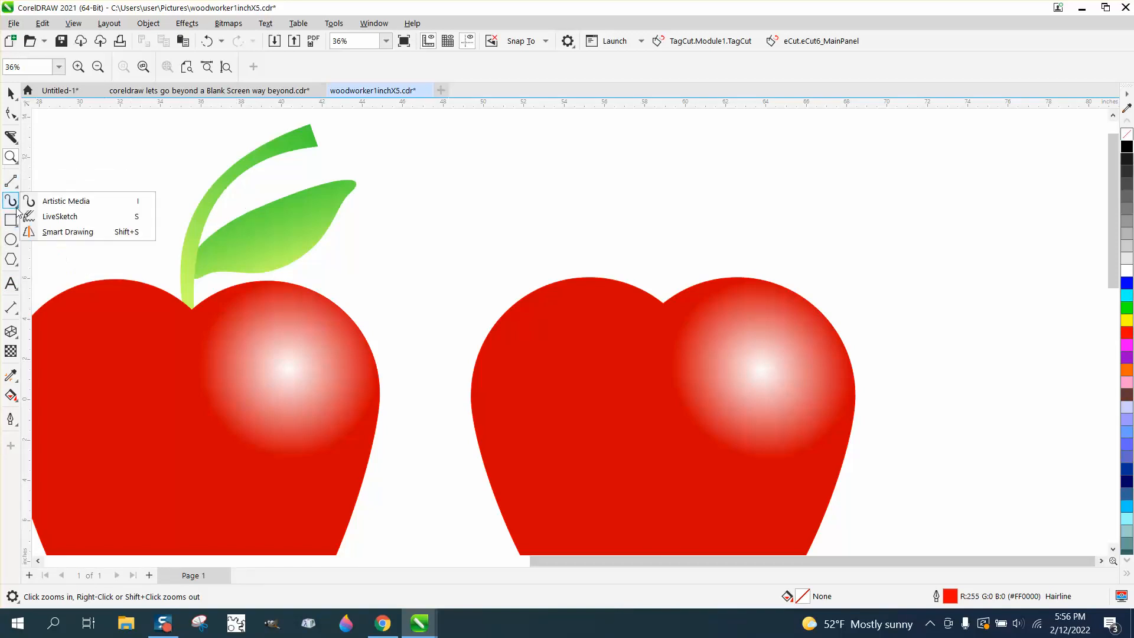
click(10, 180)
click(85, 276)
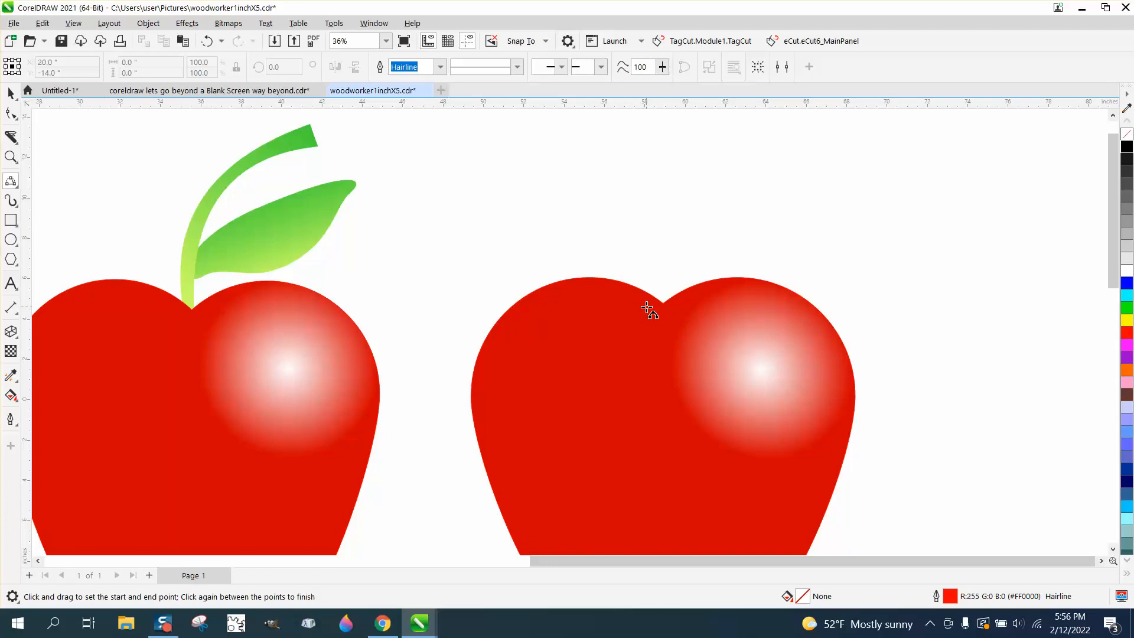
drag(651, 305, 745, 131)
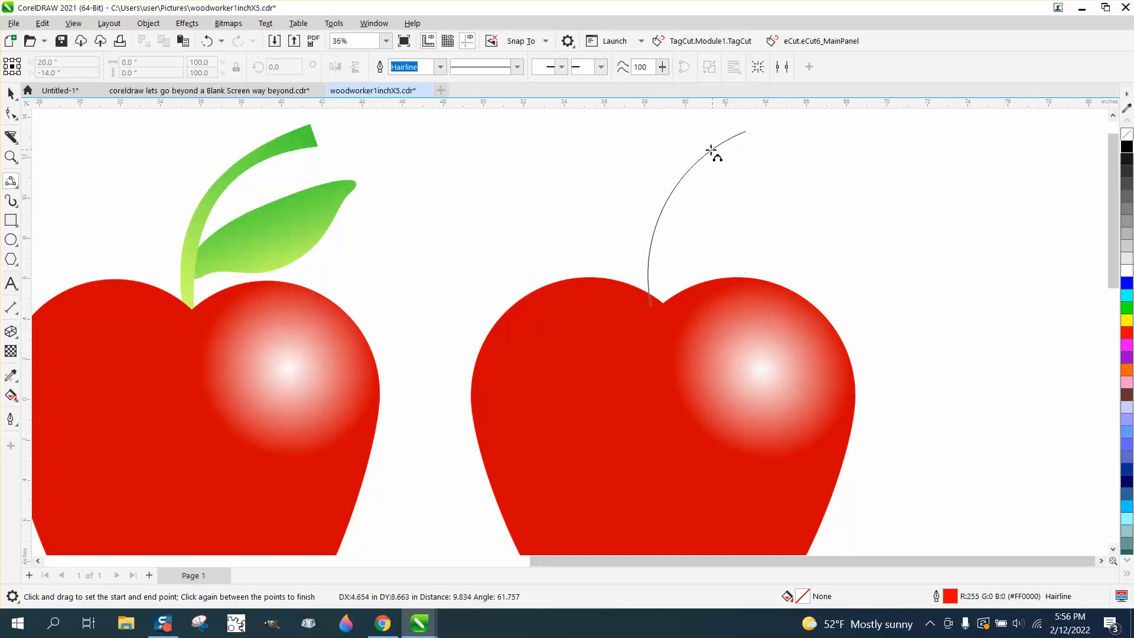
click(703, 155)
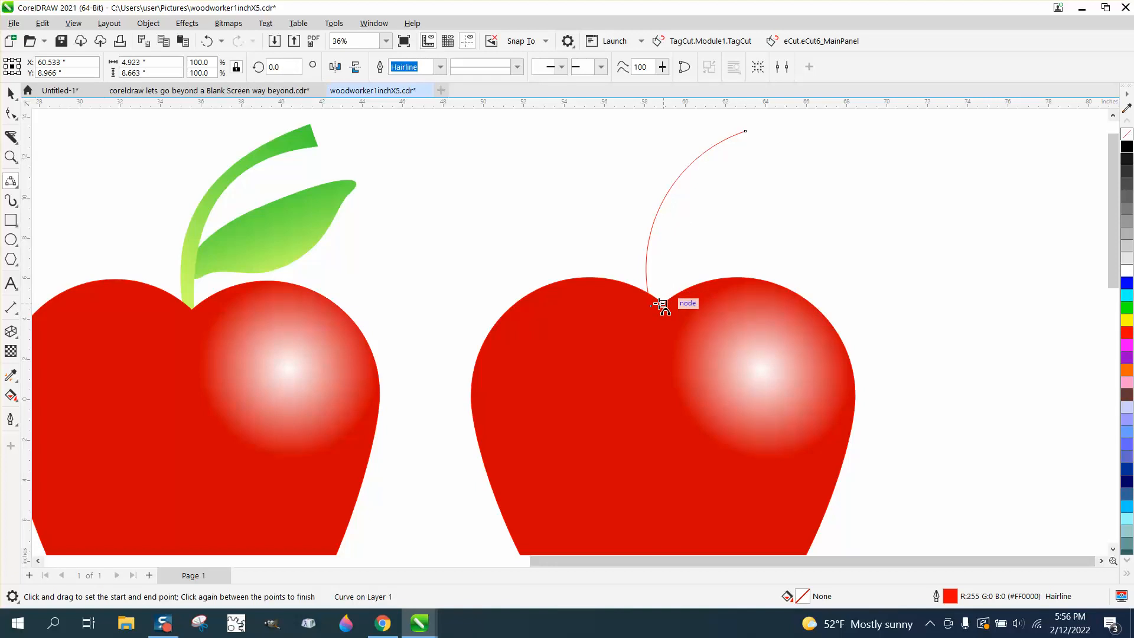
Draw the stem's inner 3-point curve from the notch, about 5.3 by 7.7 inches, and close the tip with a short segment
drag(664, 303, 764, 147)
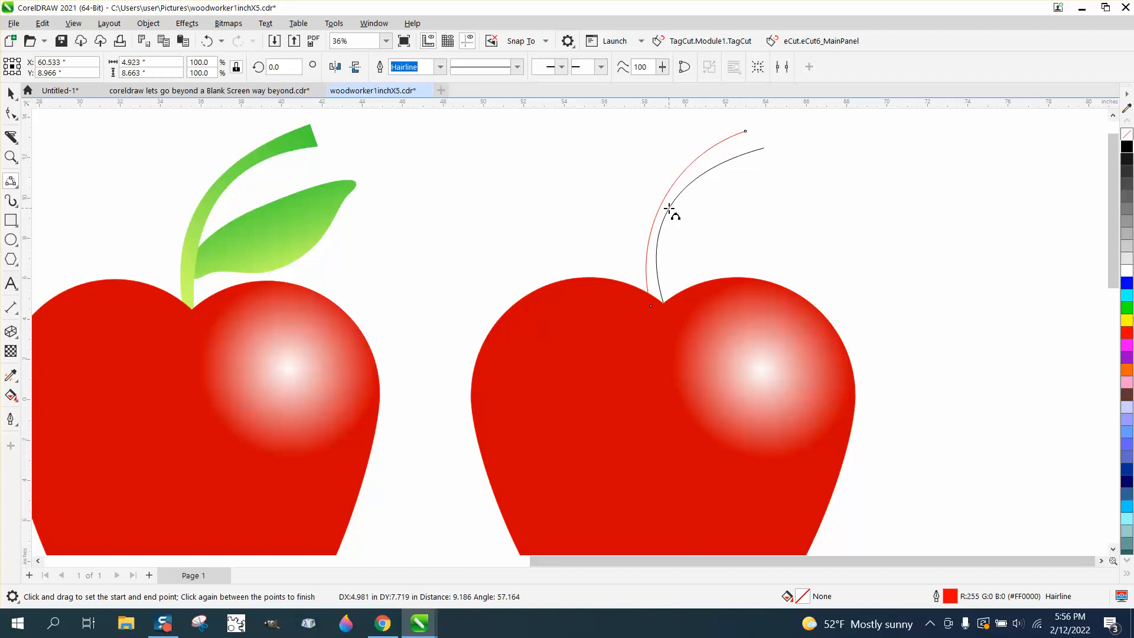
click(669, 209)
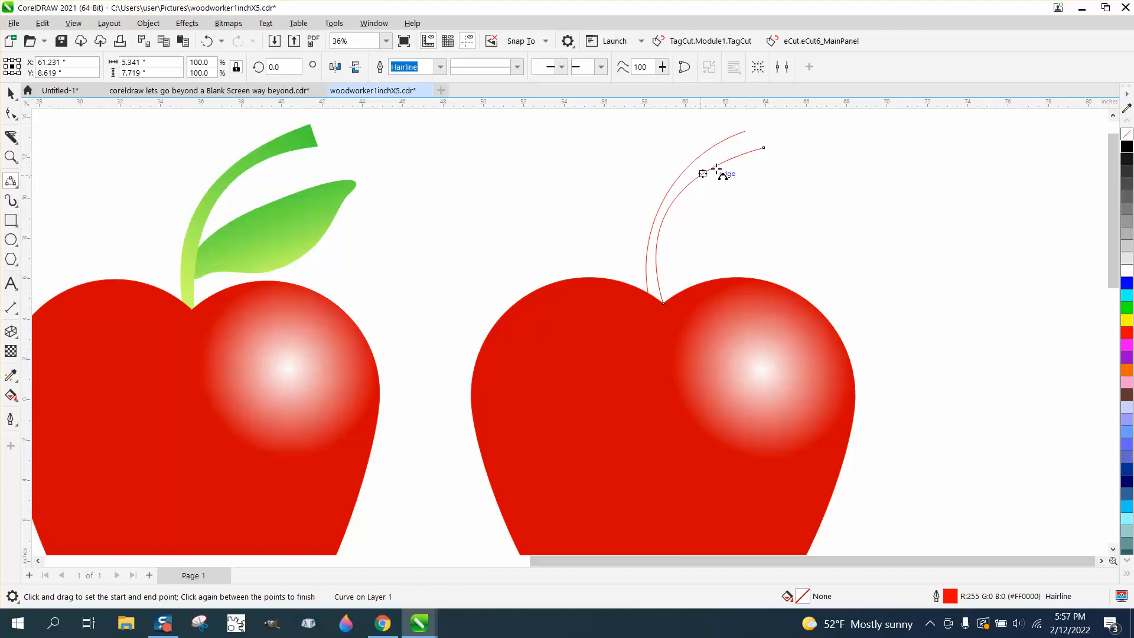
drag(764, 147, 745, 131)
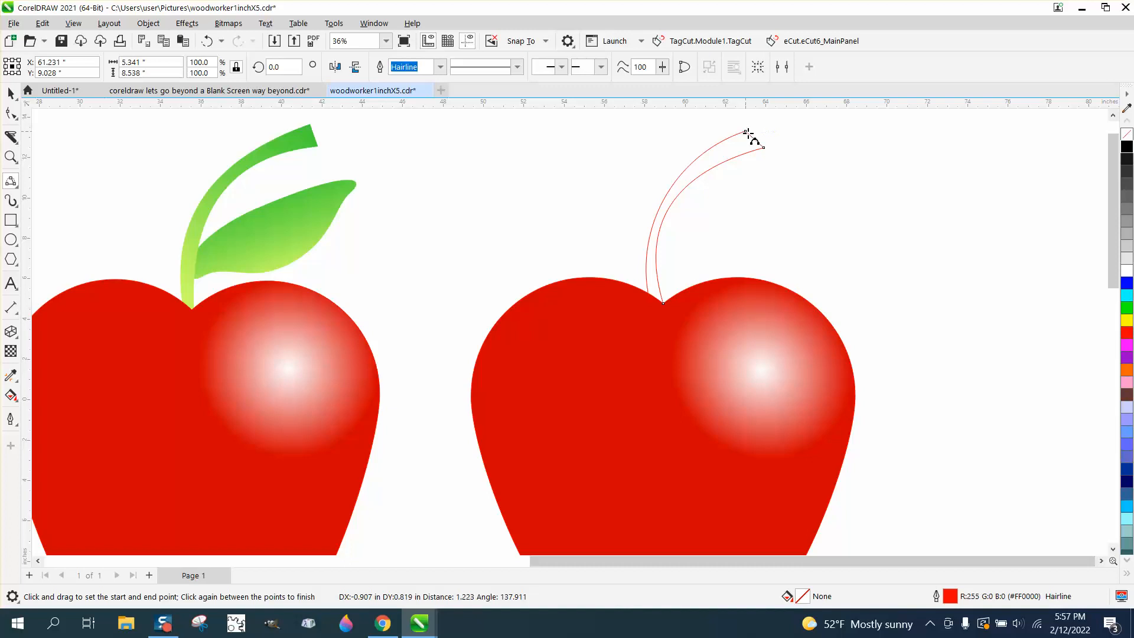
click(752, 132)
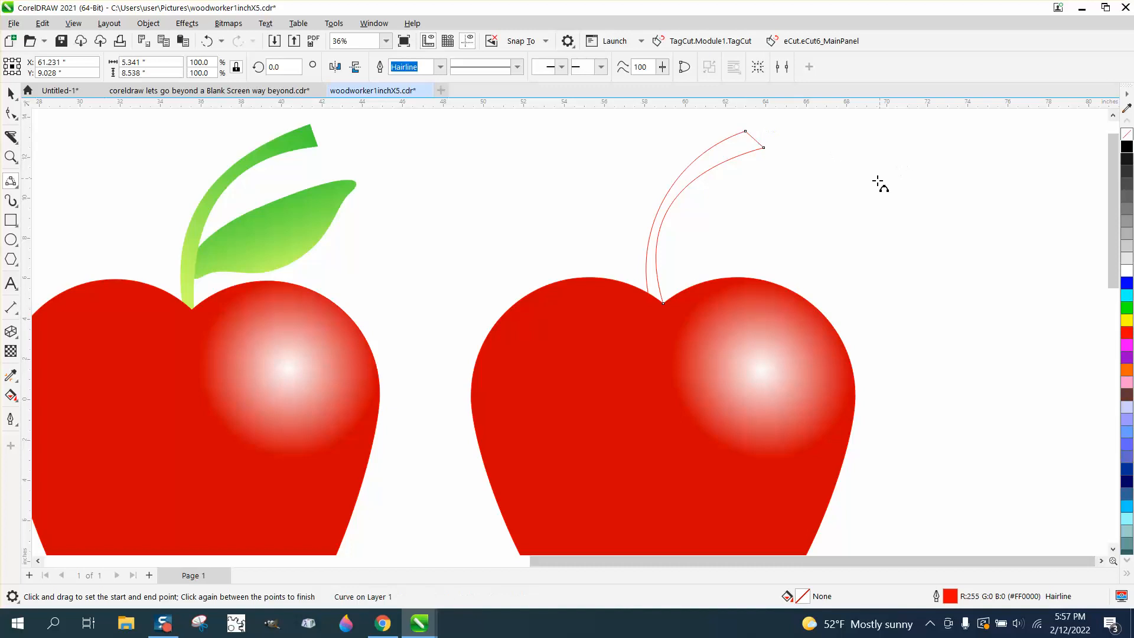
Use Smart Fill to fill the enclosed stem shape with green and no outline
click(13, 397)
click(58, 410)
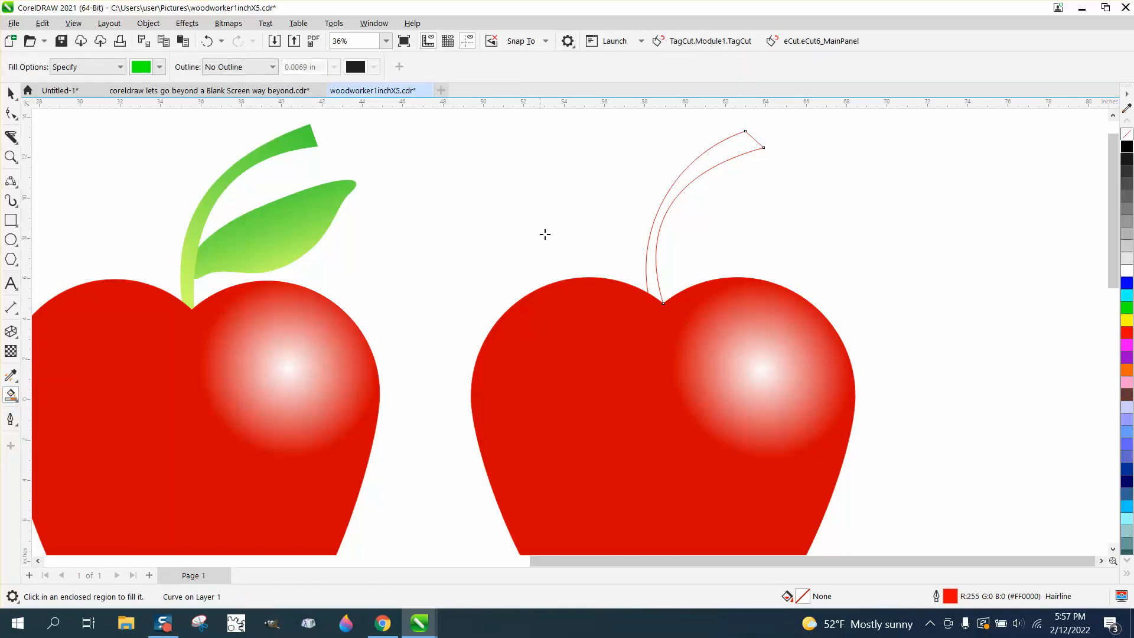
click(726, 155)
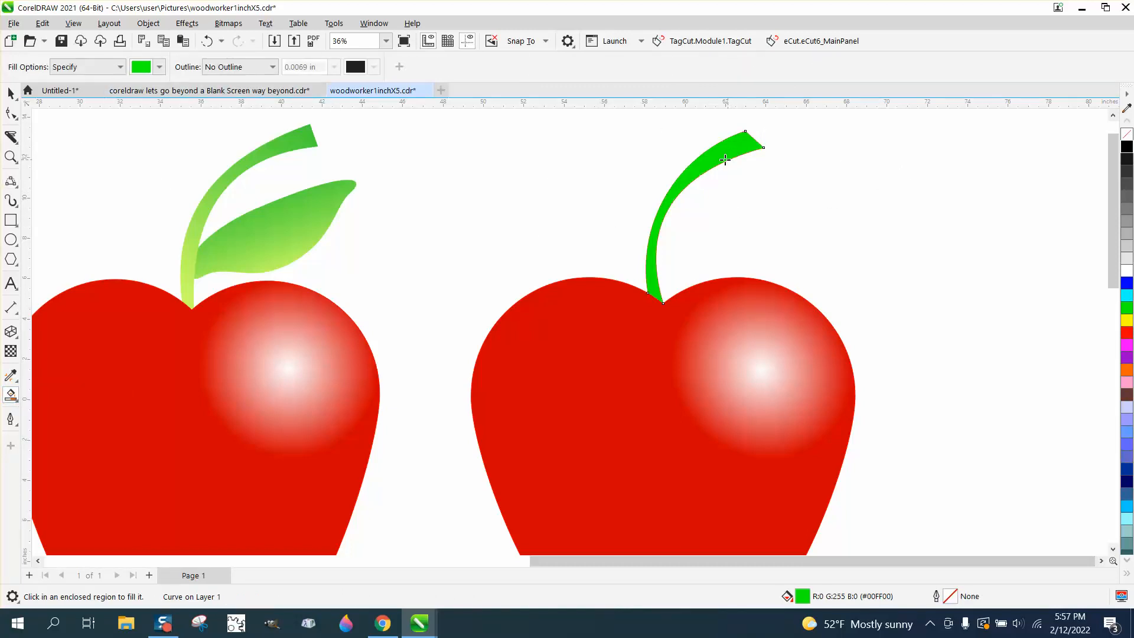
Nudge the green stem to the right, clear of its red construction curves
key(Right)
key(Right)
key(Right)
key(Right)
key(Right)
key(Right)
key(Right)
key(Right)
key(Right)
key(Right)
key(Right)
key(Right)
key(Right)
key(Right)
key(Right)
key(Right)
key(Right)
key(Right)
key(Right)
key(Right)
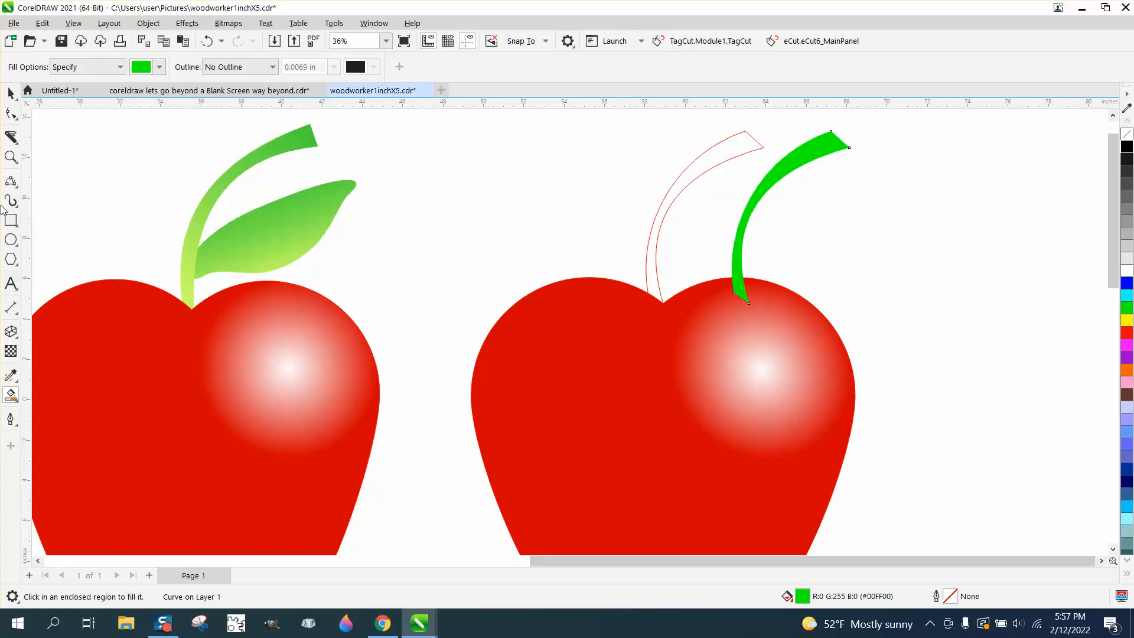
Delete the red construction curves left over from drawing the stem
click(11, 93)
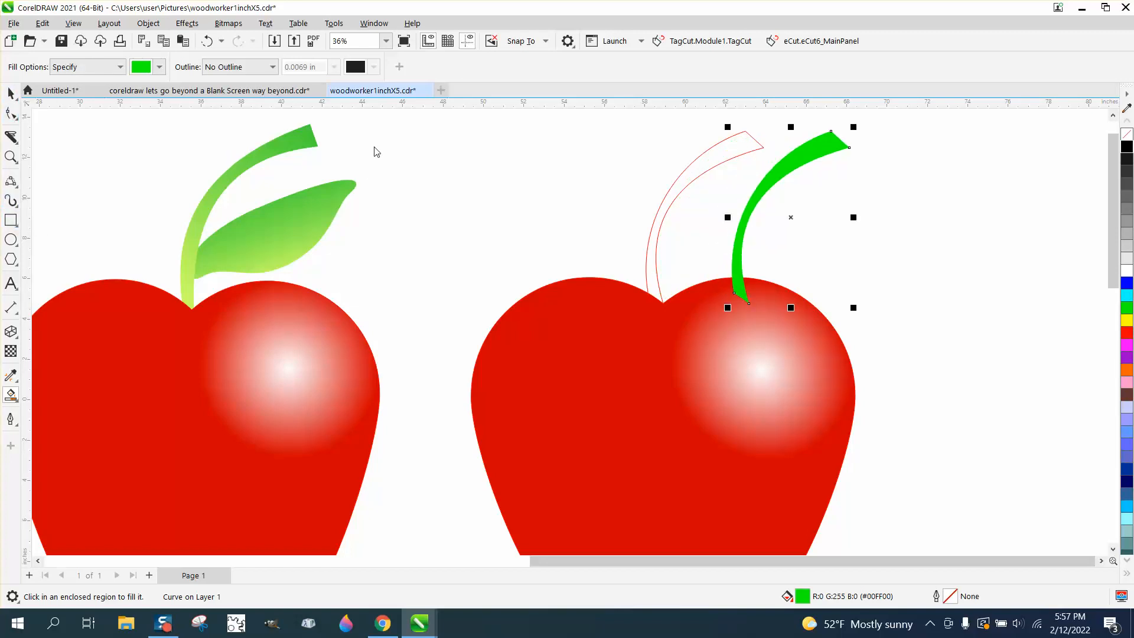
click(714, 164)
key(Escape)
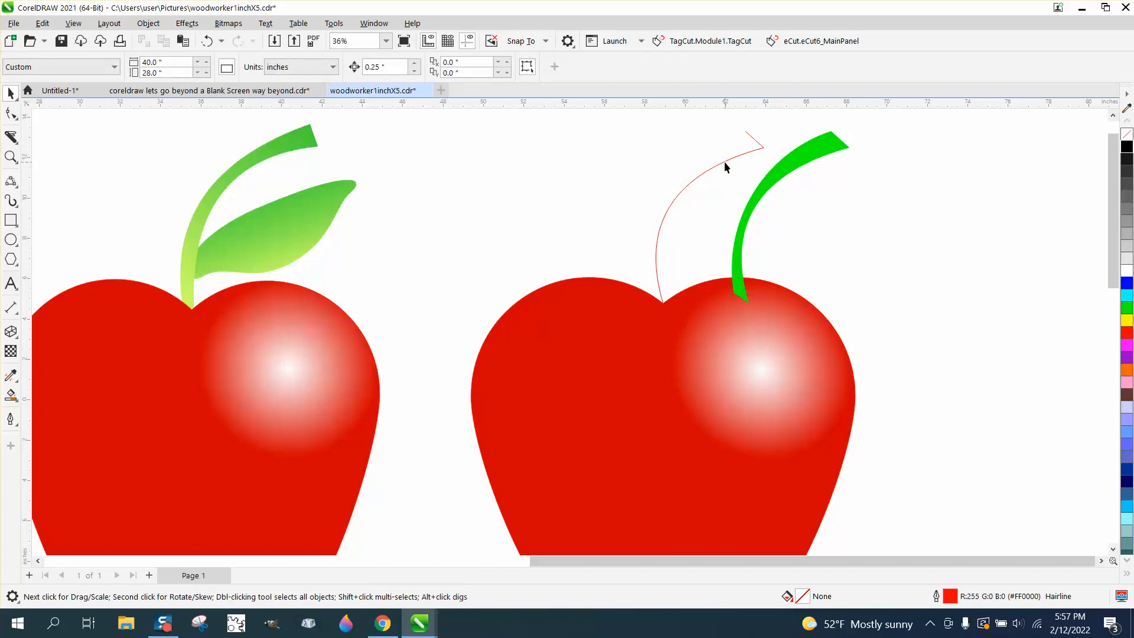
click(724, 161)
key(Delete)
Nudge the green stem left, back to the notch in the apple's top
click(766, 182)
click(766, 182)
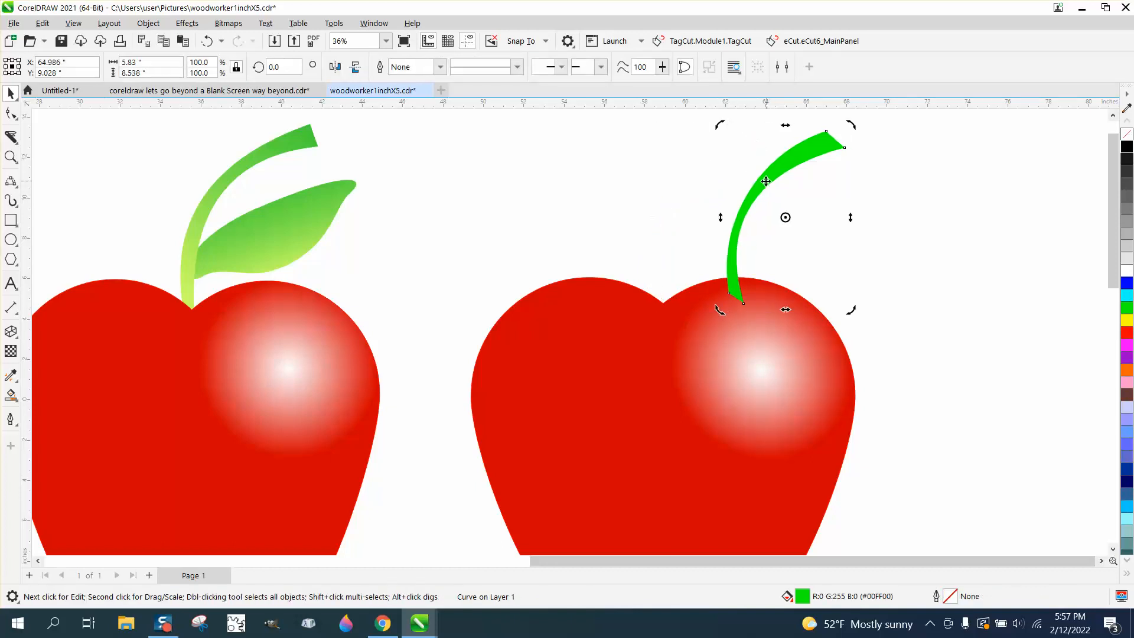
key(Left)
key(Left)
key(Left)
key(Left)
key(Left)
key(Left)
key(Left)
key(Left)
key(Left)
key(Left)
key(Left)
key(Left)
key(Left)
key(Left)
key(Left)
key(Left)
key(Left)
key(Left)
key(Left)
key(Left)
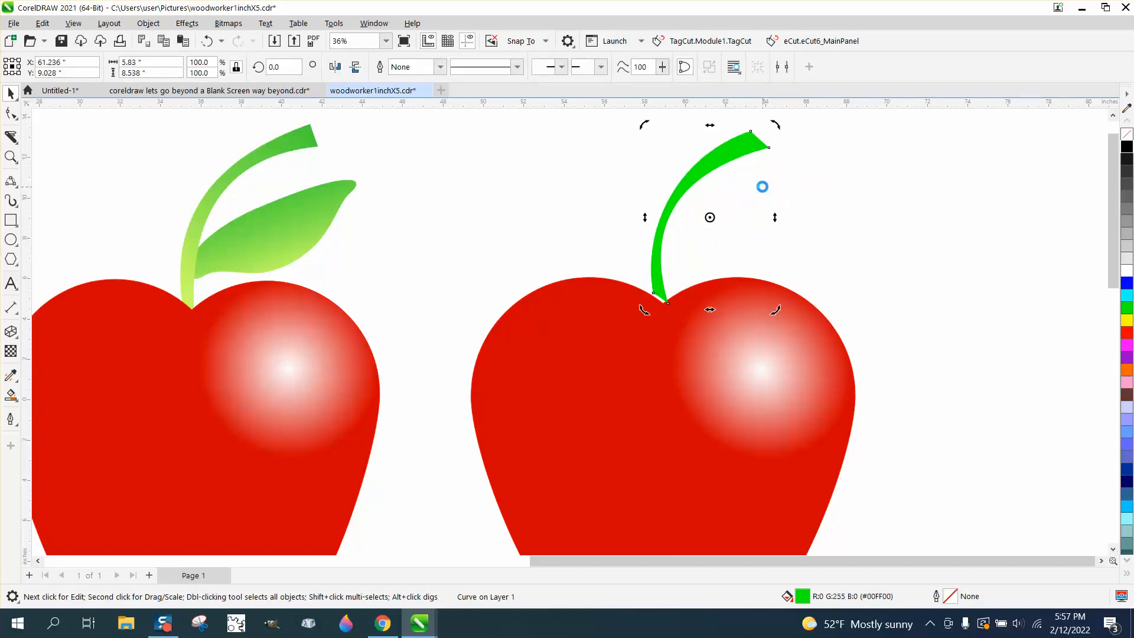
Move the stem slightly down and right so its base overlaps the apple at the notch
click(10, 157)
drag(488, 177, 933, 427)
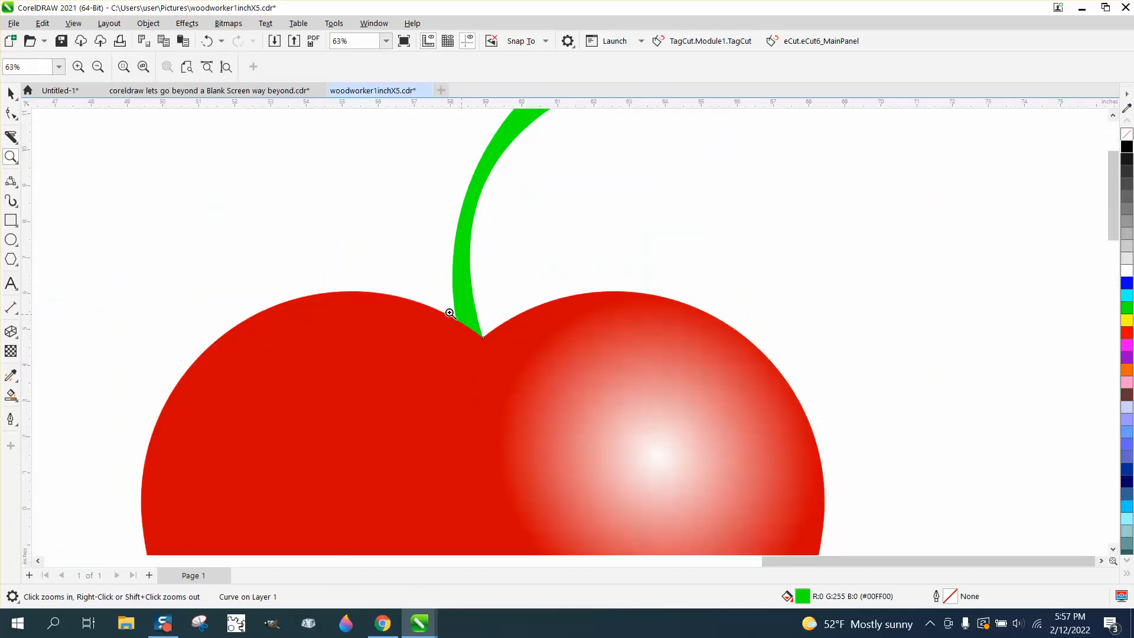
key(space)
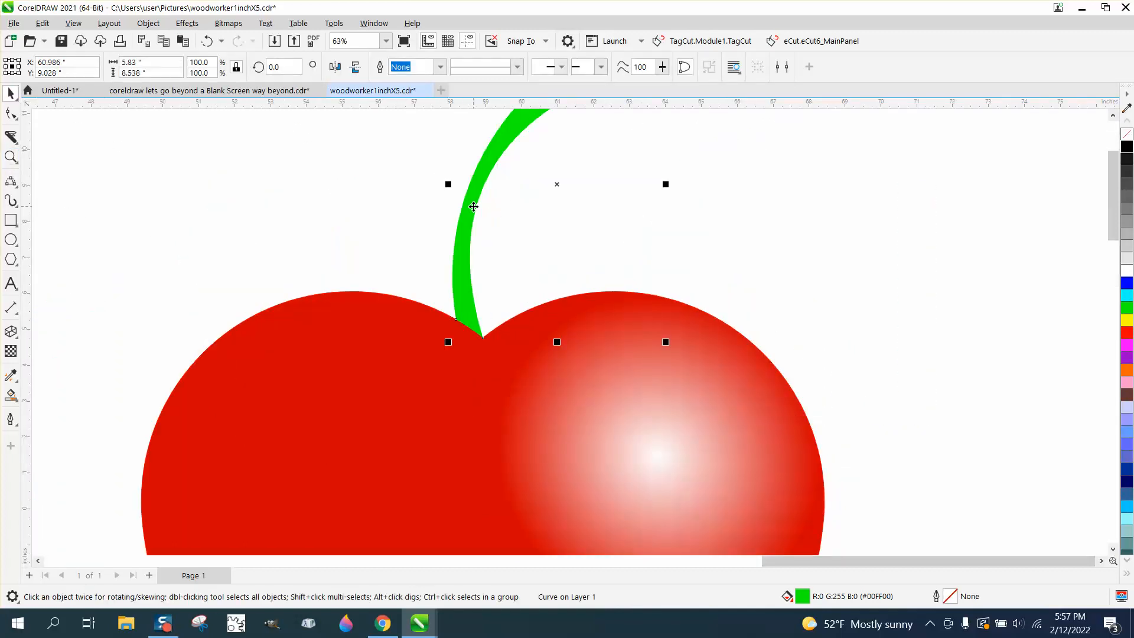
drag(474, 207, 487, 233)
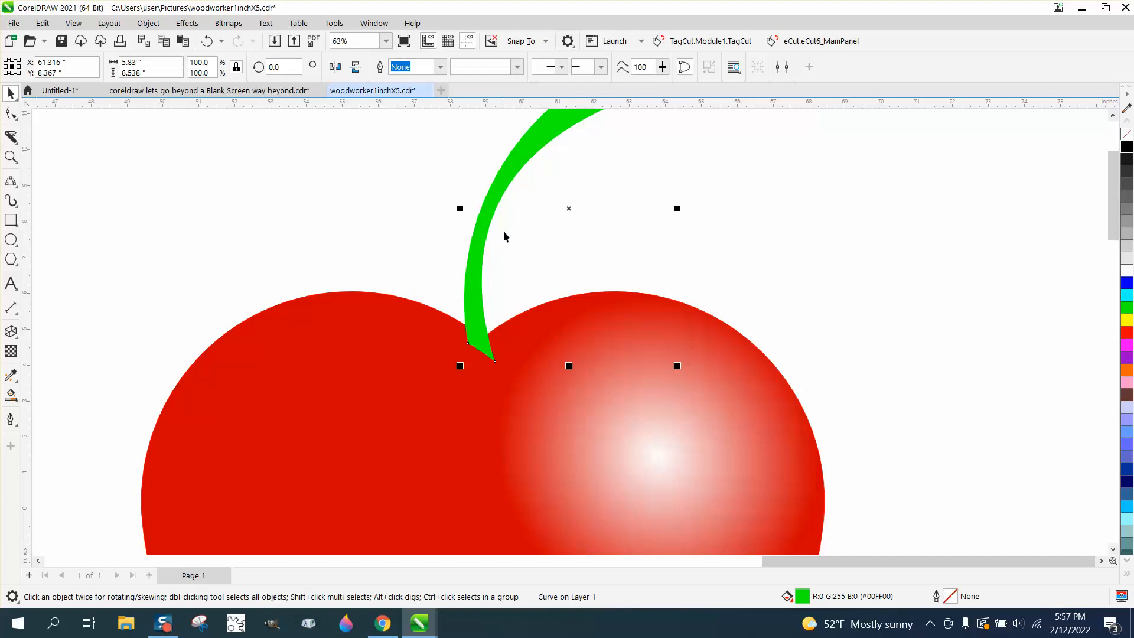
Send the stem to the back of the page so the apple covers its base
scroll(502, 235, down, 3)
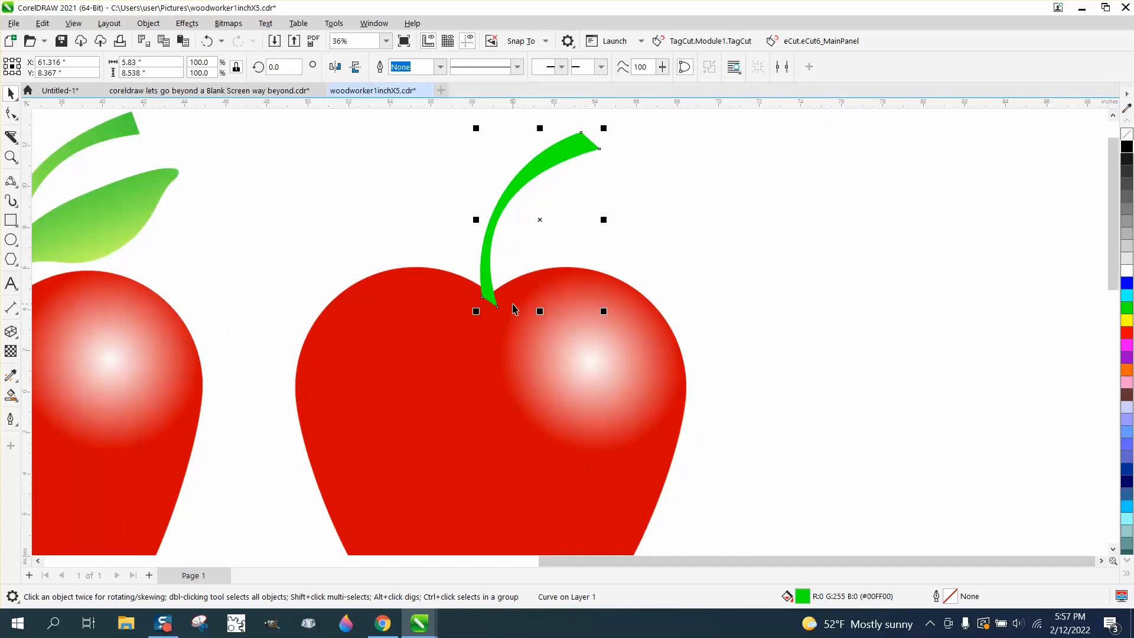
scroll(512, 306, down, 1)
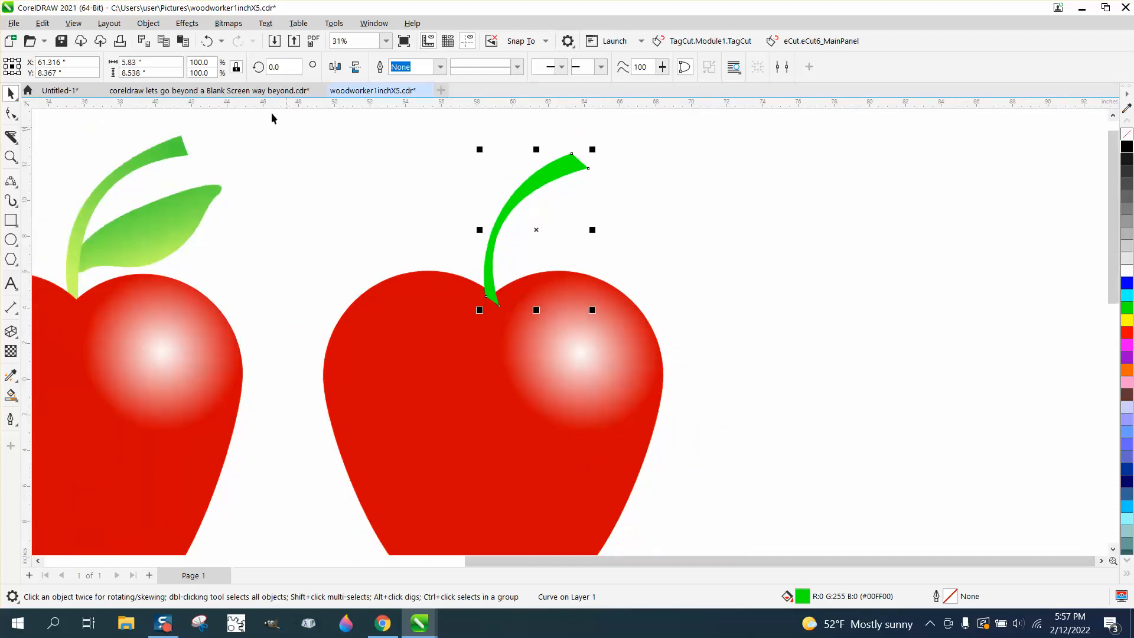
click(149, 23)
mouse_move(210, 246)
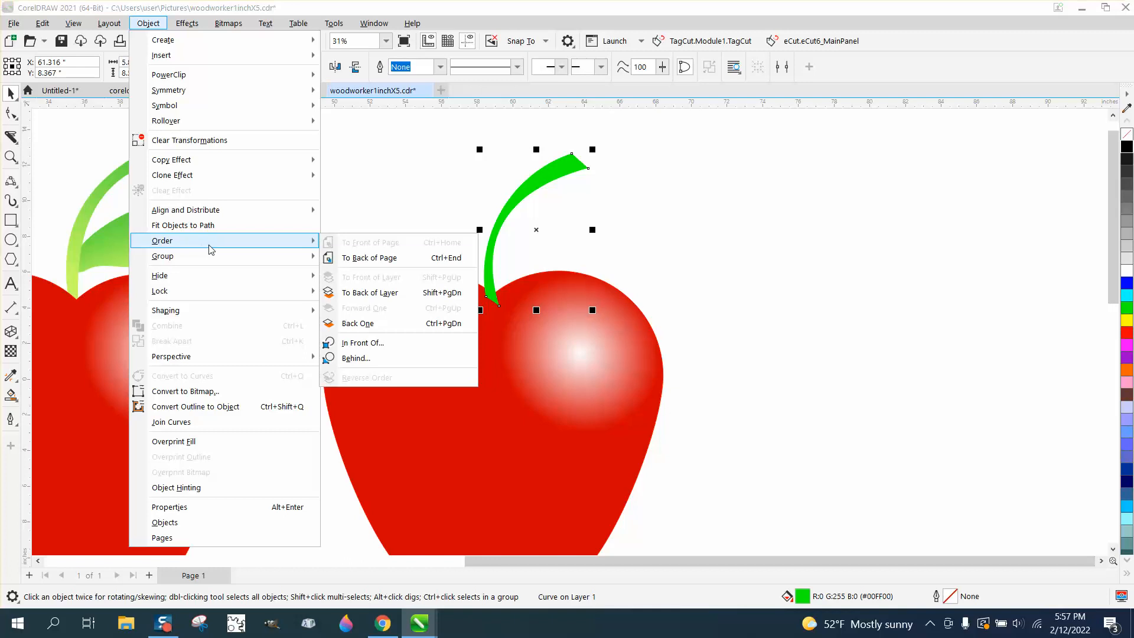
click(349, 258)
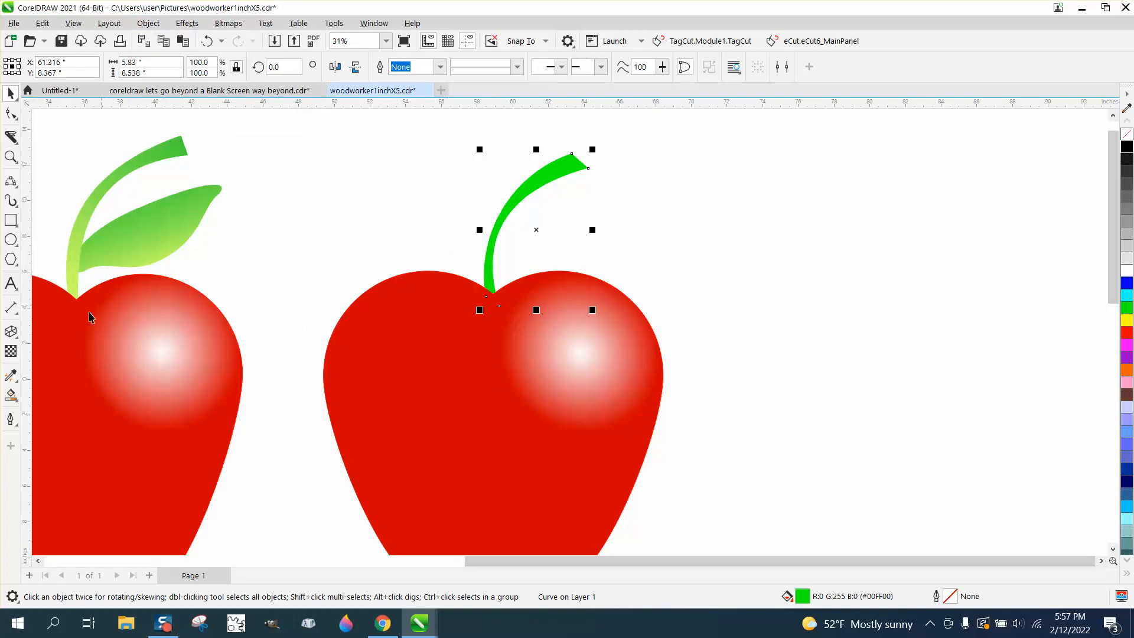
Apply a linear fountain fill along the stem from green near its base to orange at its tip, shifting the midpoint toward the base
click(18, 401)
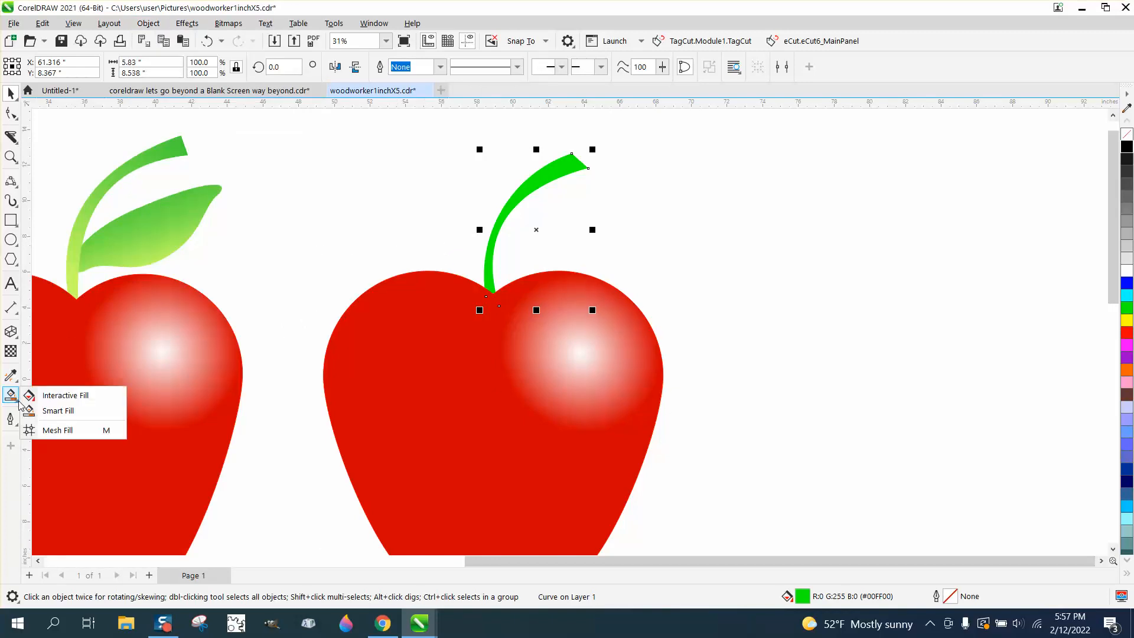
click(62, 395)
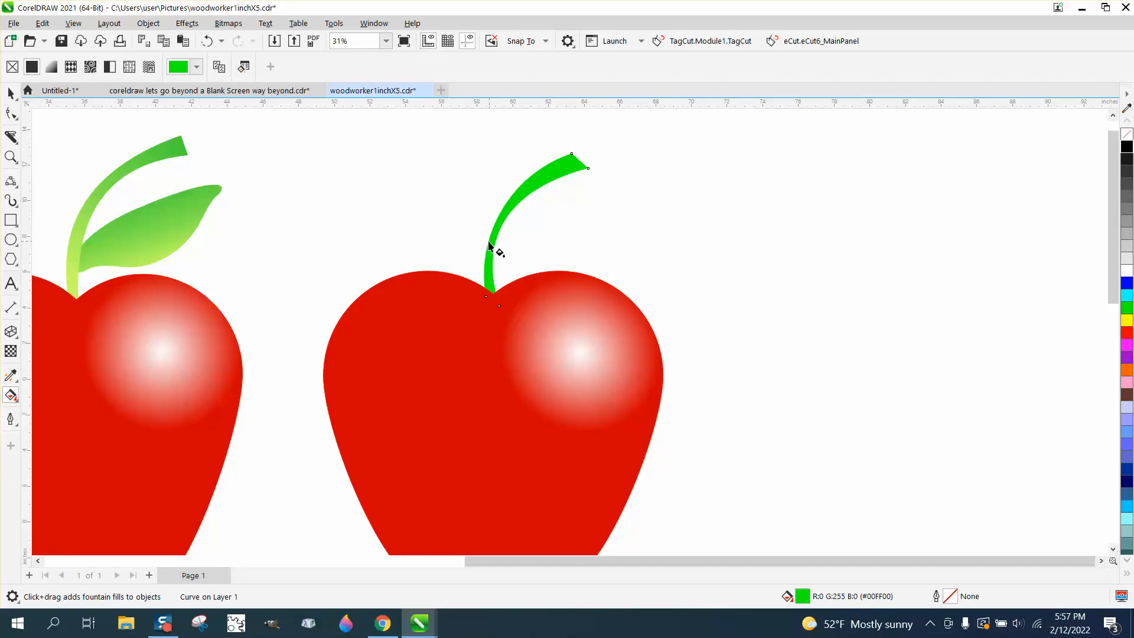
drag(487, 248, 603, 145)
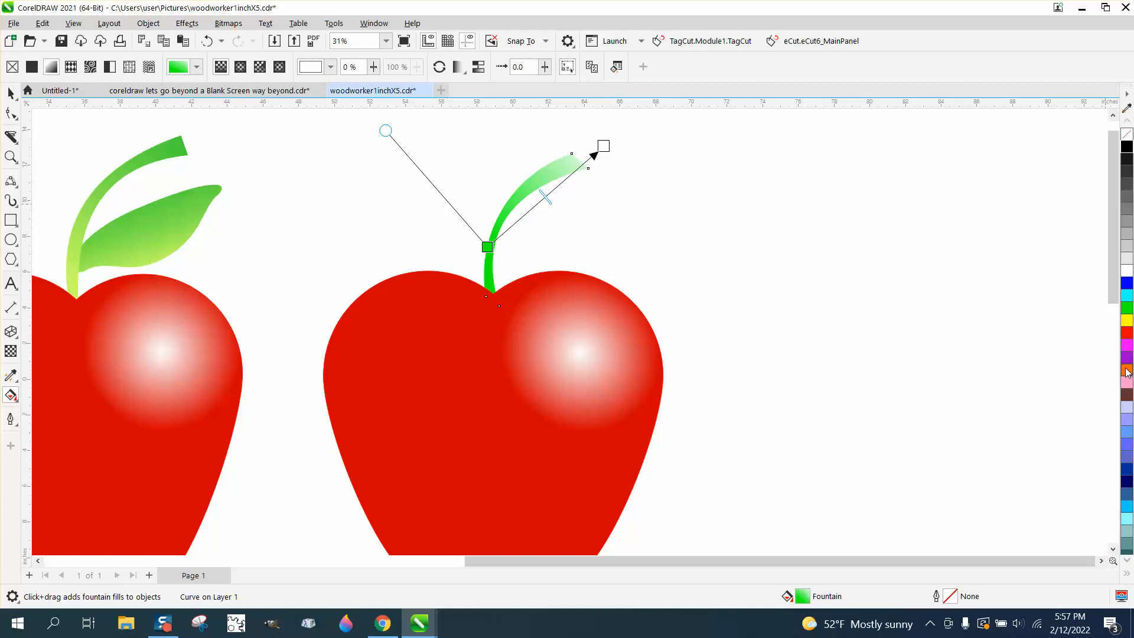
drag(1128, 372, 604, 147)
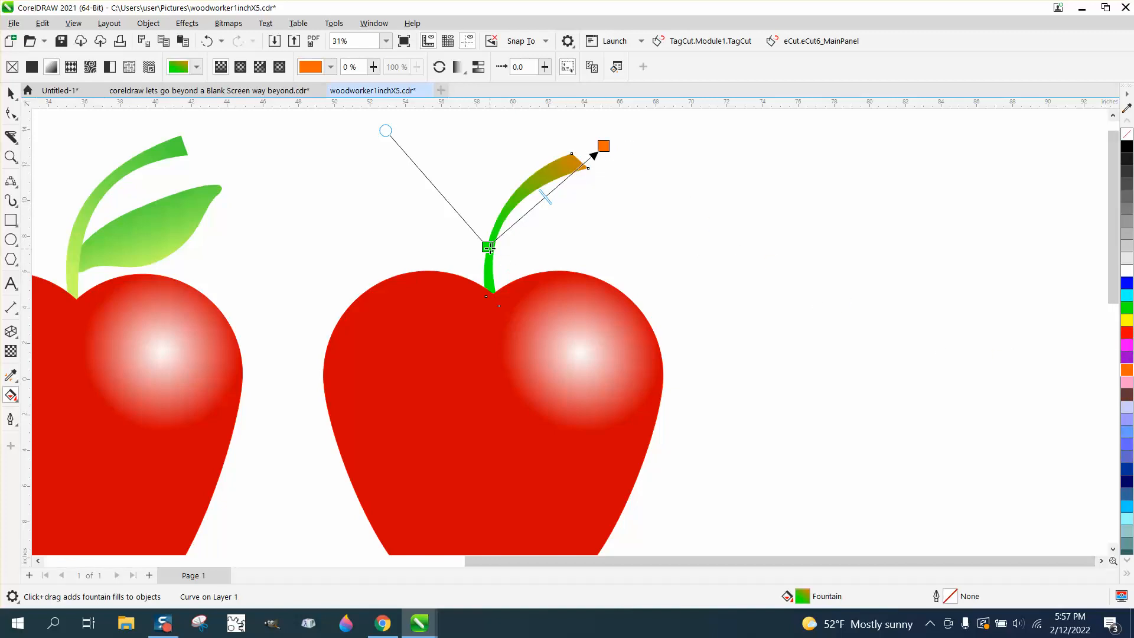
drag(488, 247, 497, 262)
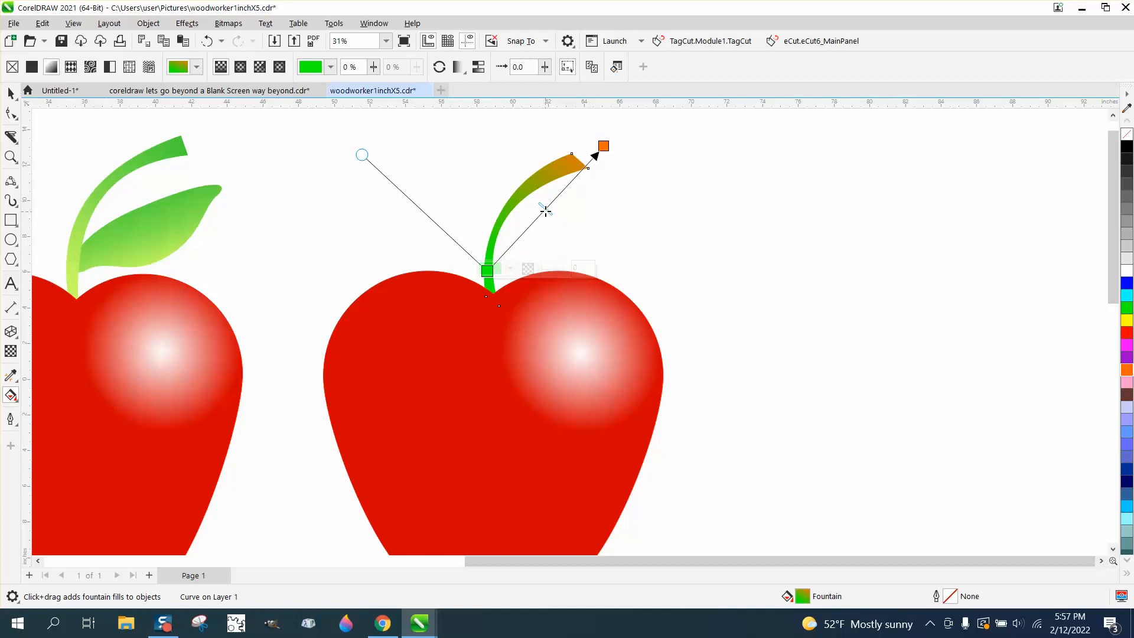
drag(545, 210, 526, 230)
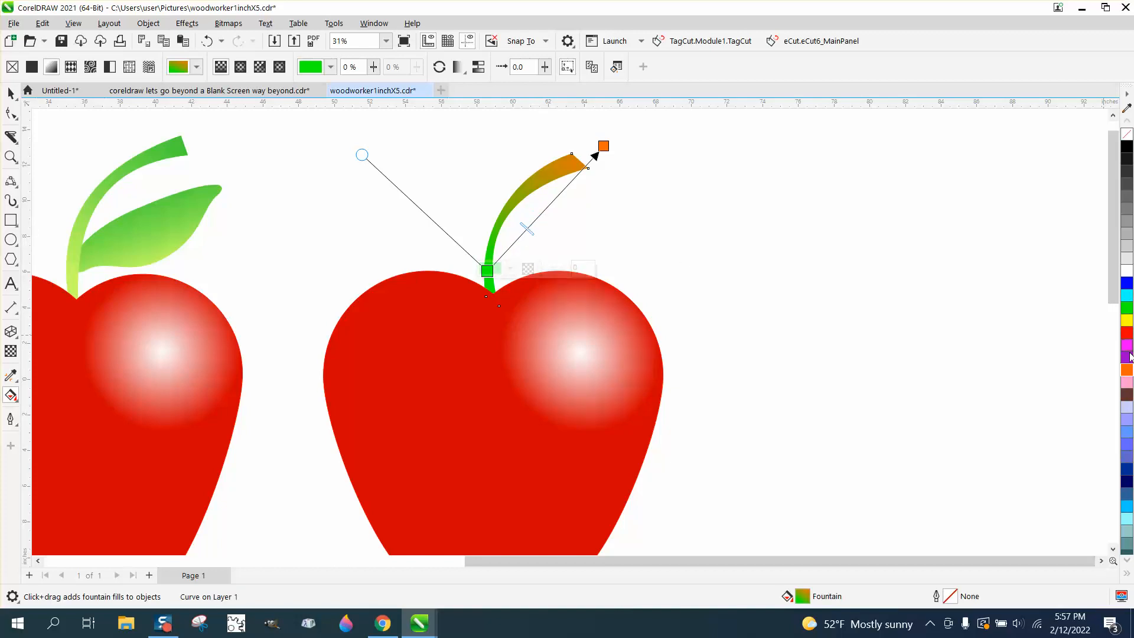
Recolor the base end of the stem's fountain fill with another green and darken it by mixing in black
scroll(1128, 520, down, 6)
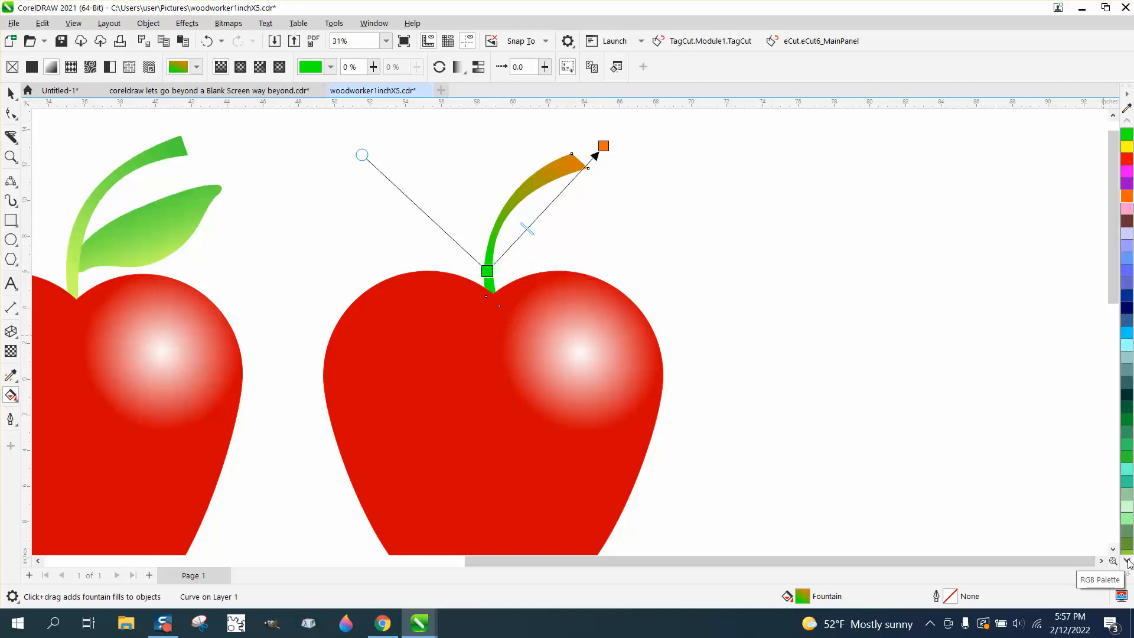
drag(1128, 424, 495, 281)
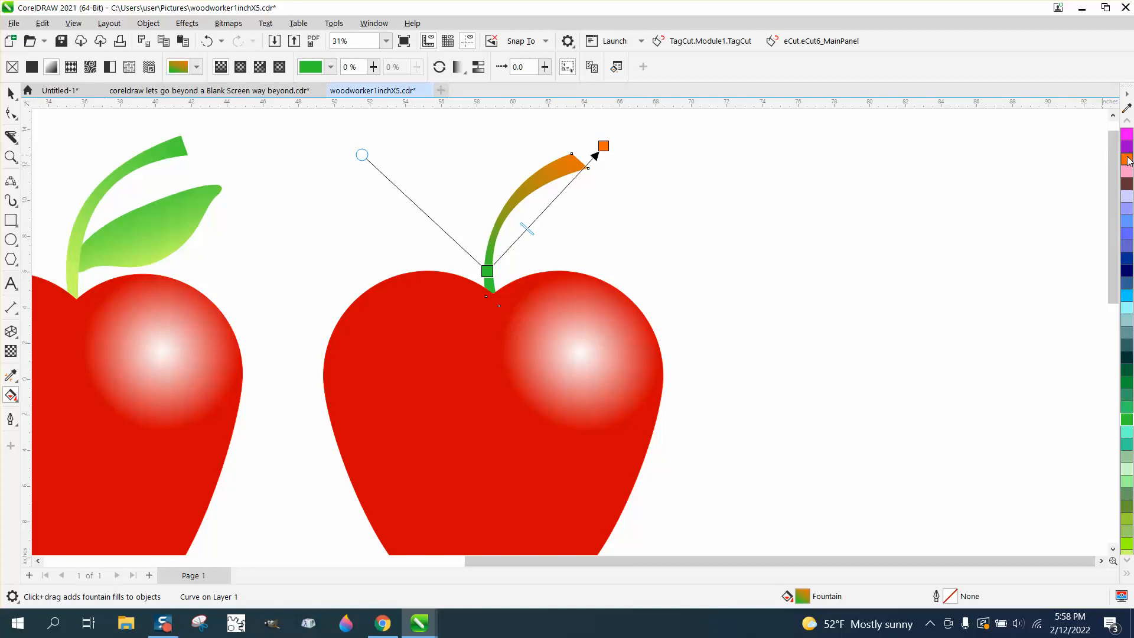
scroll(1127, 126, up, 6)
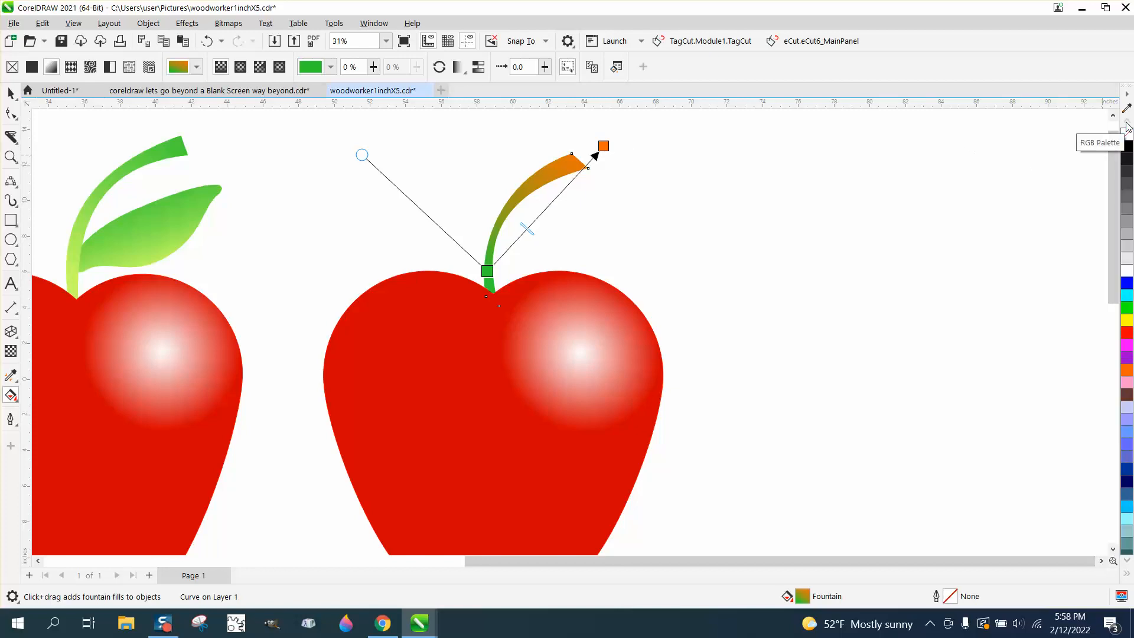
ctrl+click(1127, 150)
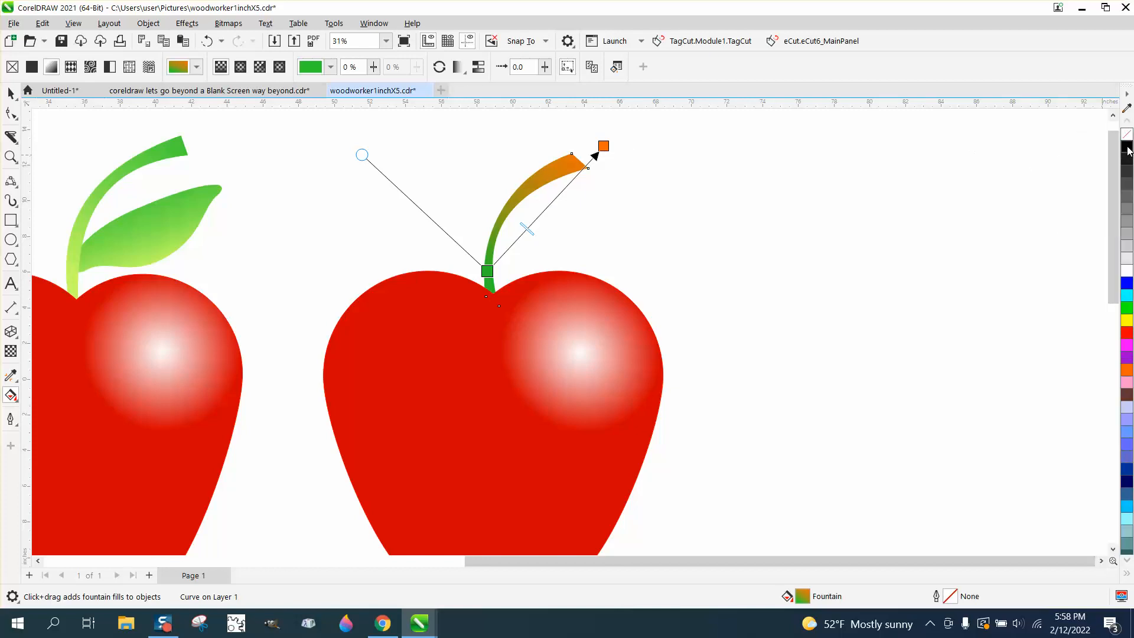
ctrl+click(1127, 150)
ctrl+click(1127, 150)
ctrl+click(1127, 151)
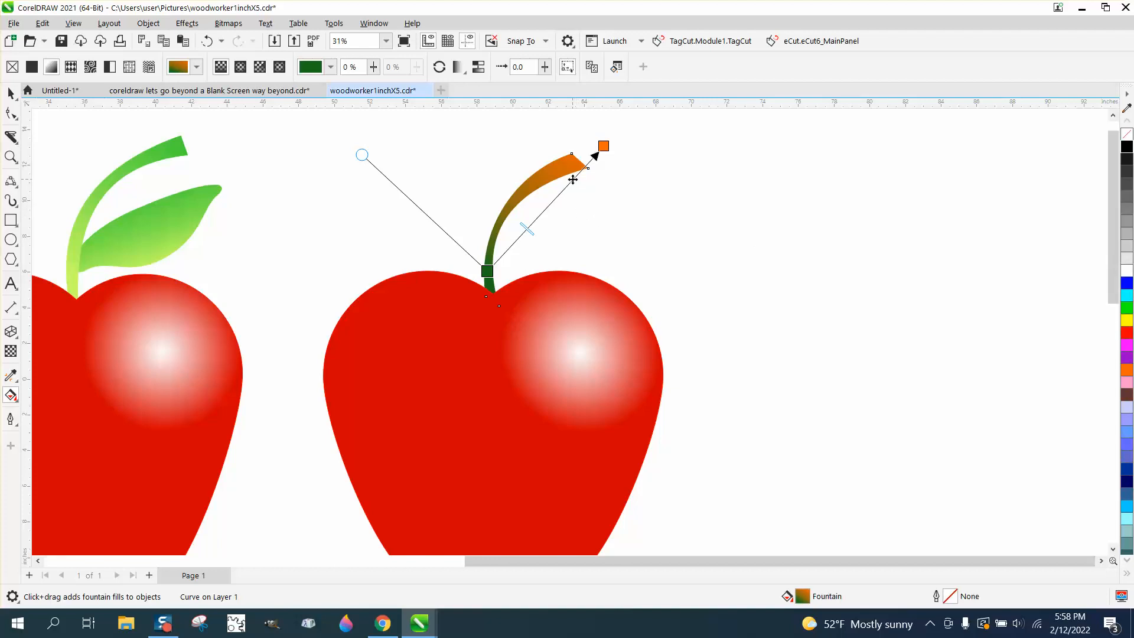
Add a gray color node to the stem's gradient at 47% and make it 48% transparent
double_click(573, 179)
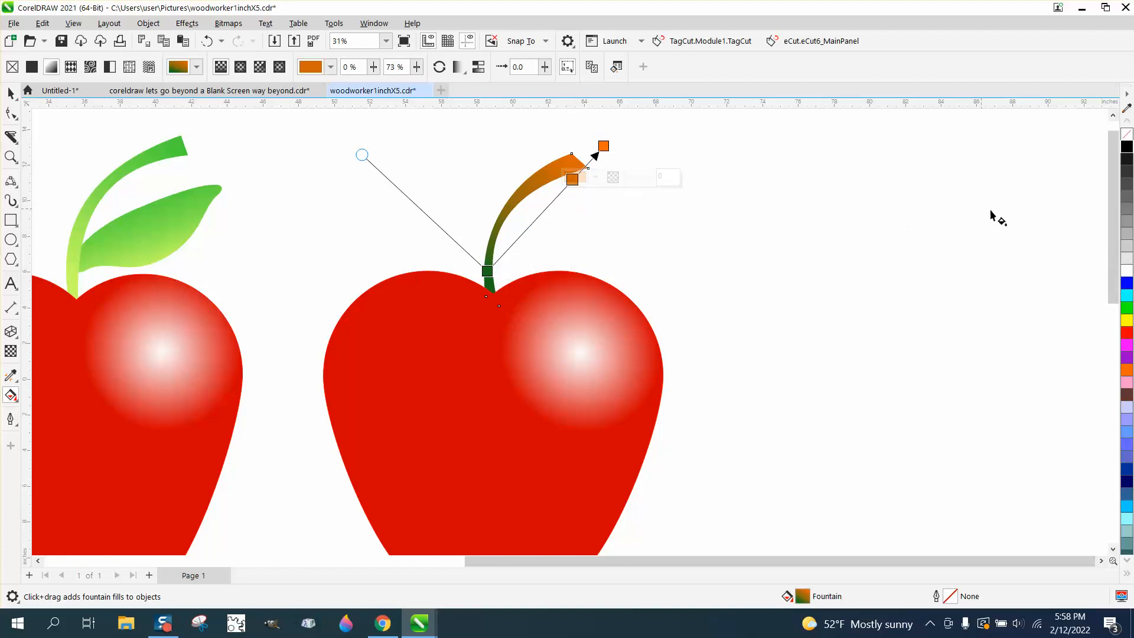
drag(1124, 227, 574, 181)
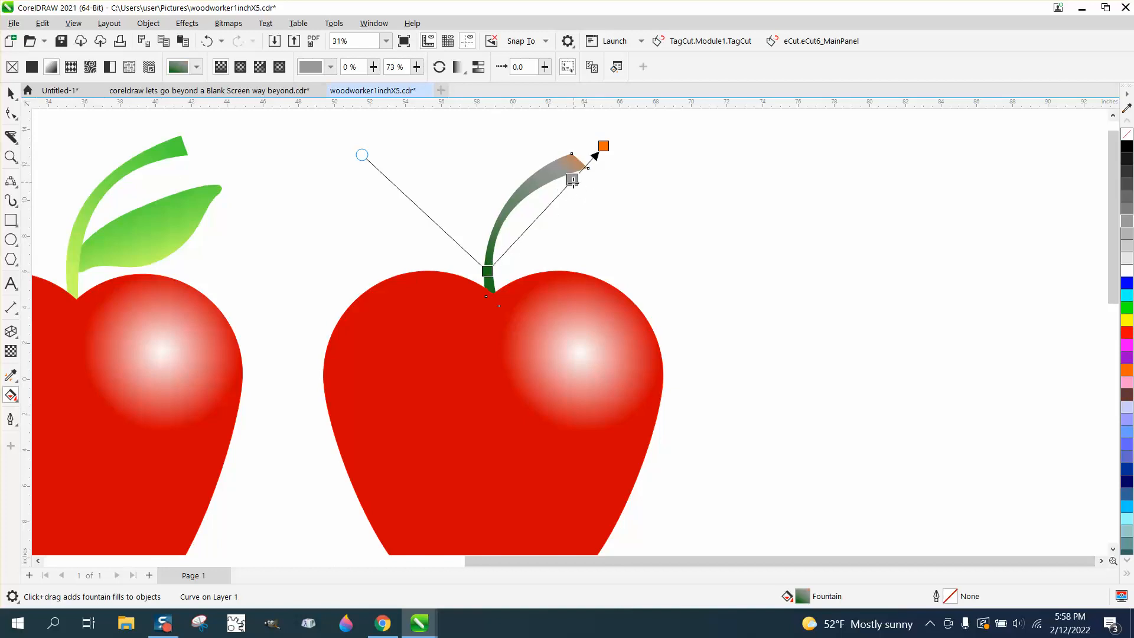
drag(572, 179, 543, 210)
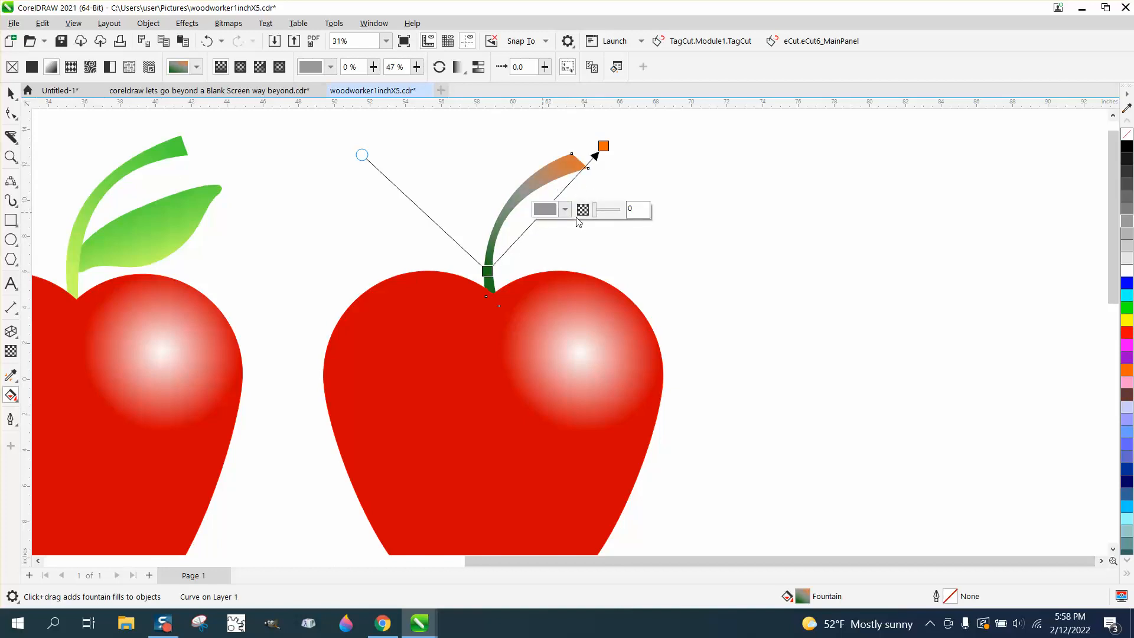
drag(595, 214, 604, 215)
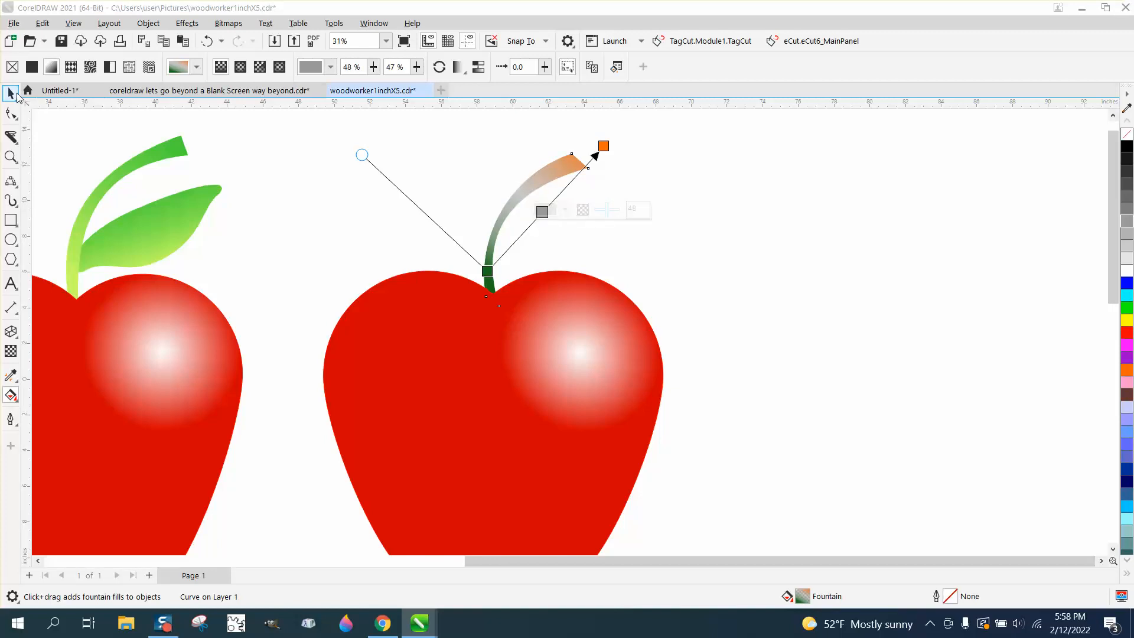
Replace the stem's fountain fill with solid green (R0 G255 B0)
click(11, 93)
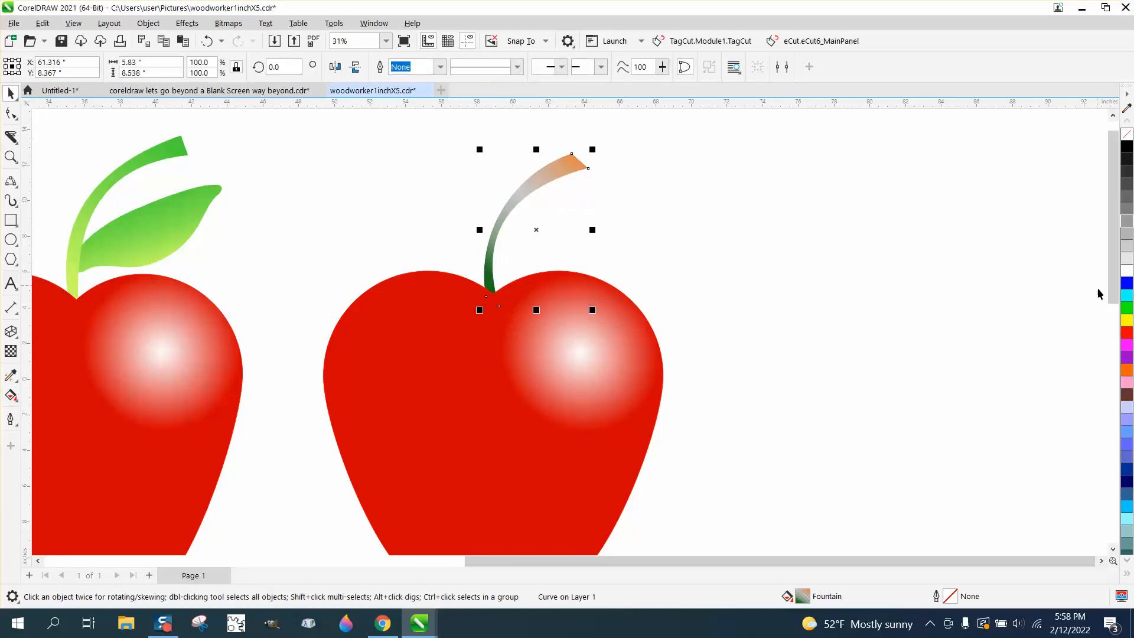
click(1126, 310)
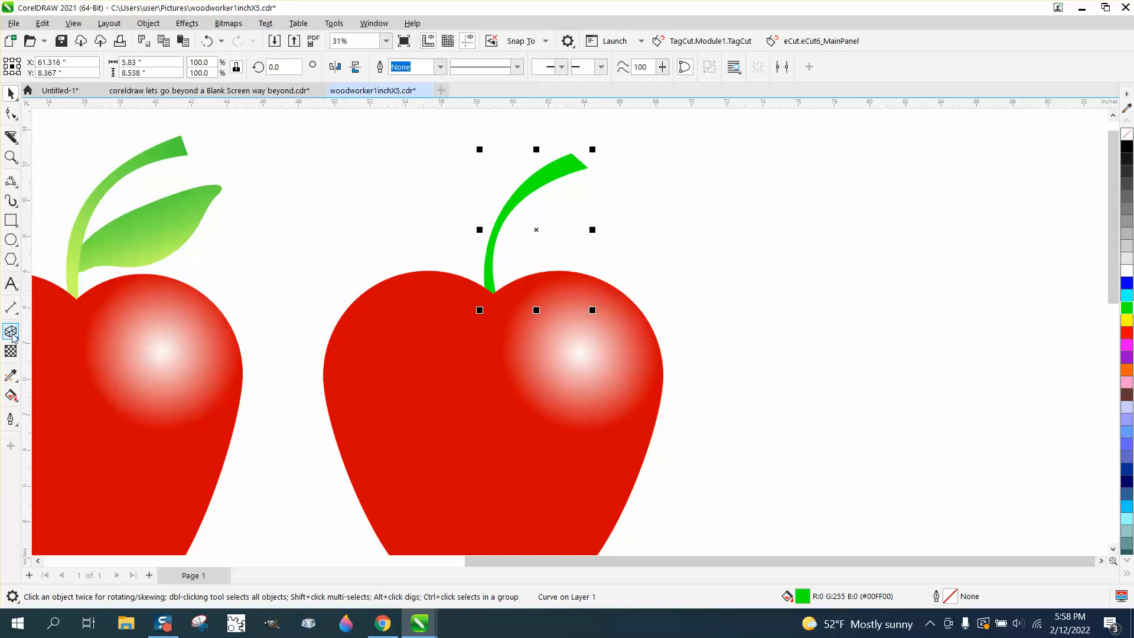
Apply a linear fountain fill to the stem from bright green at its base to gray-green at its tip
click(16, 400)
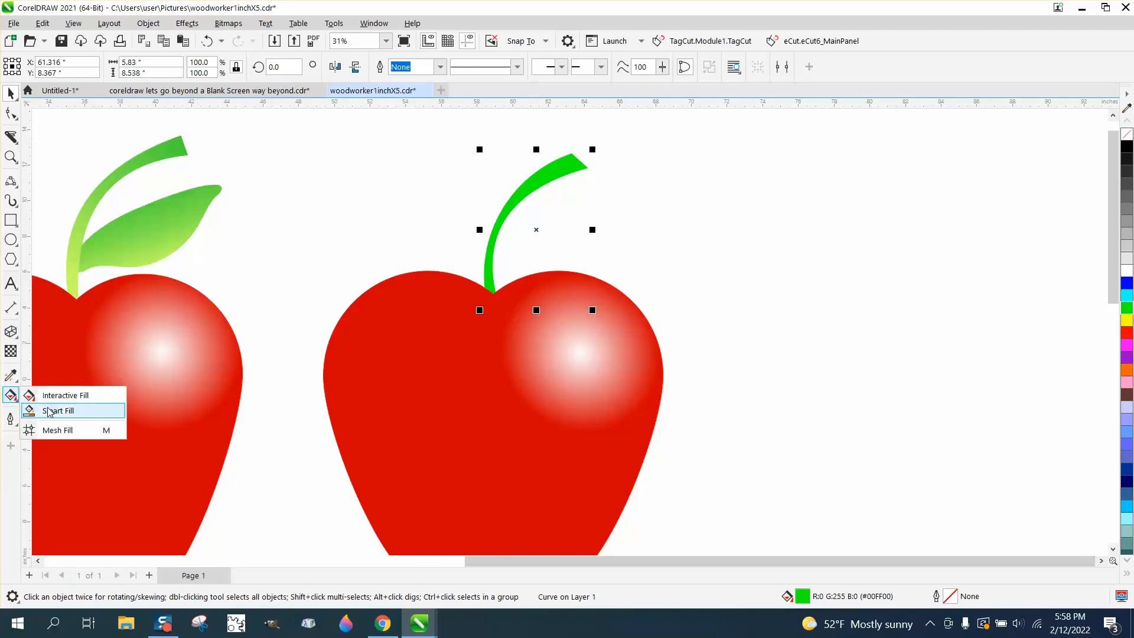
click(36, 395)
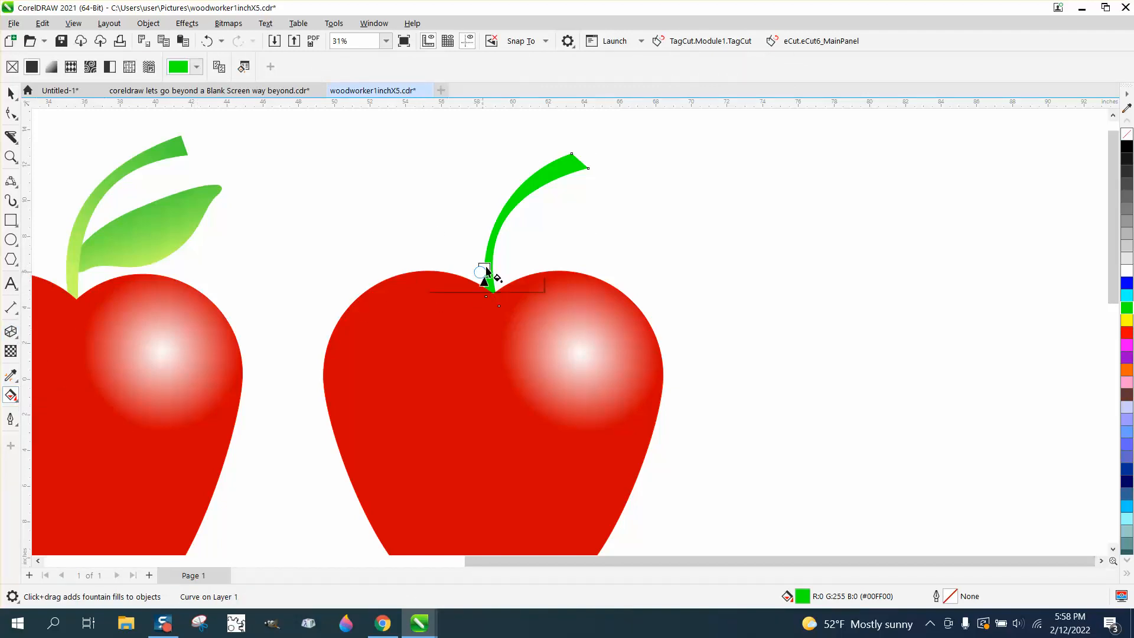
drag(484, 272, 617, 149)
click(1127, 561)
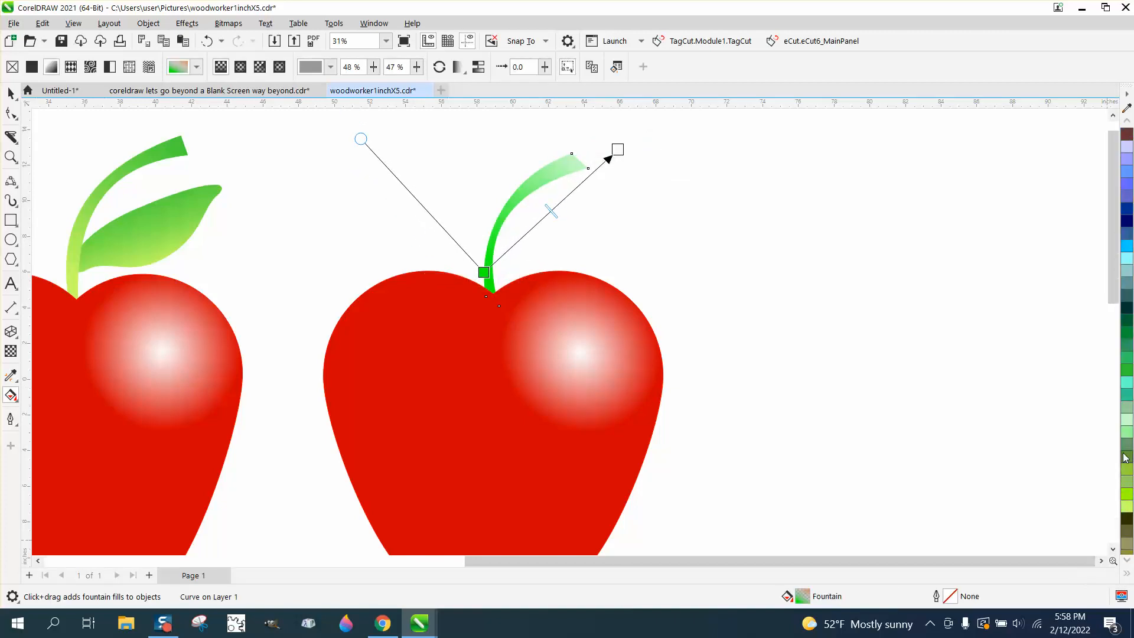
drag(1127, 453, 618, 149)
drag(484, 272, 487, 282)
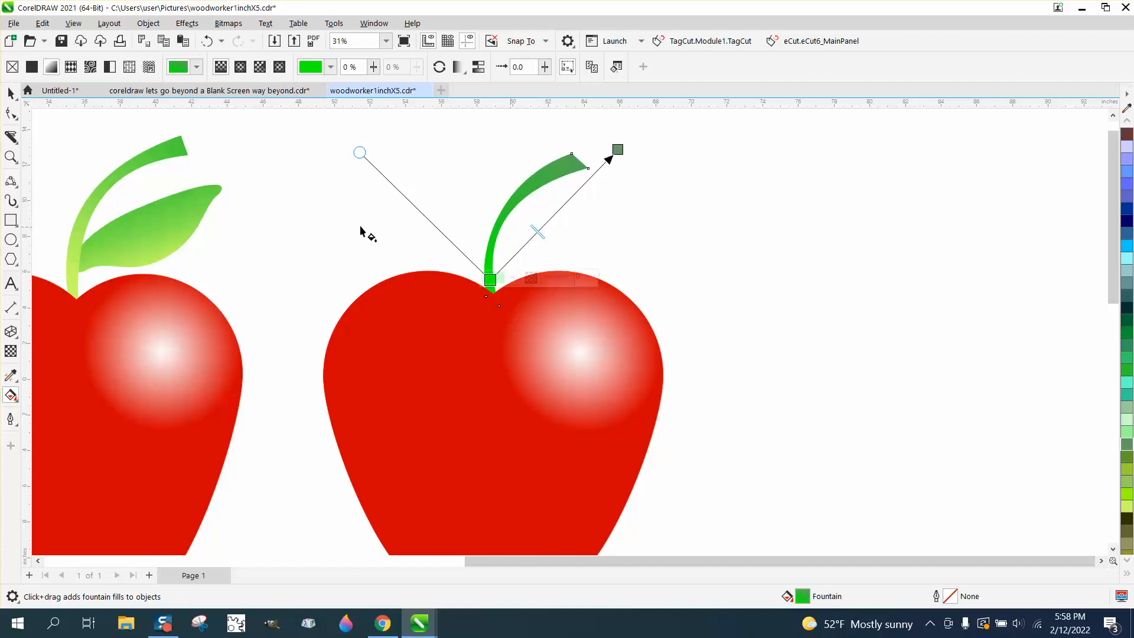
click(10, 93)
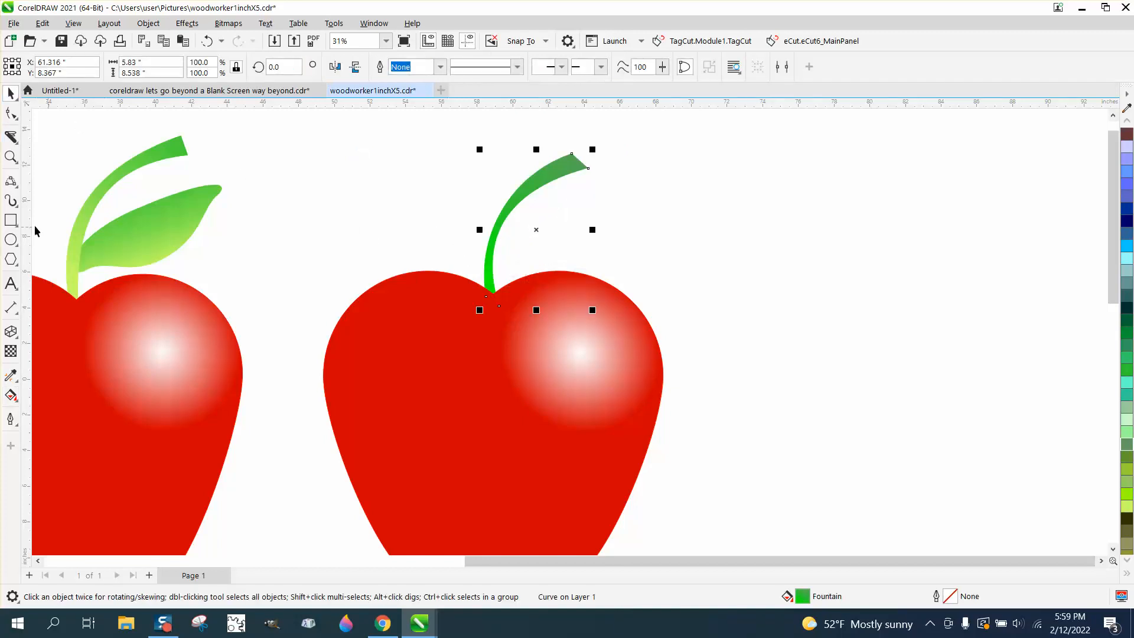
Draw a flat ellipse about 7.7 by 2.6 inches to the right of the stem and convert it to curves
click(11, 239)
drag(780, 221, 643, 269)
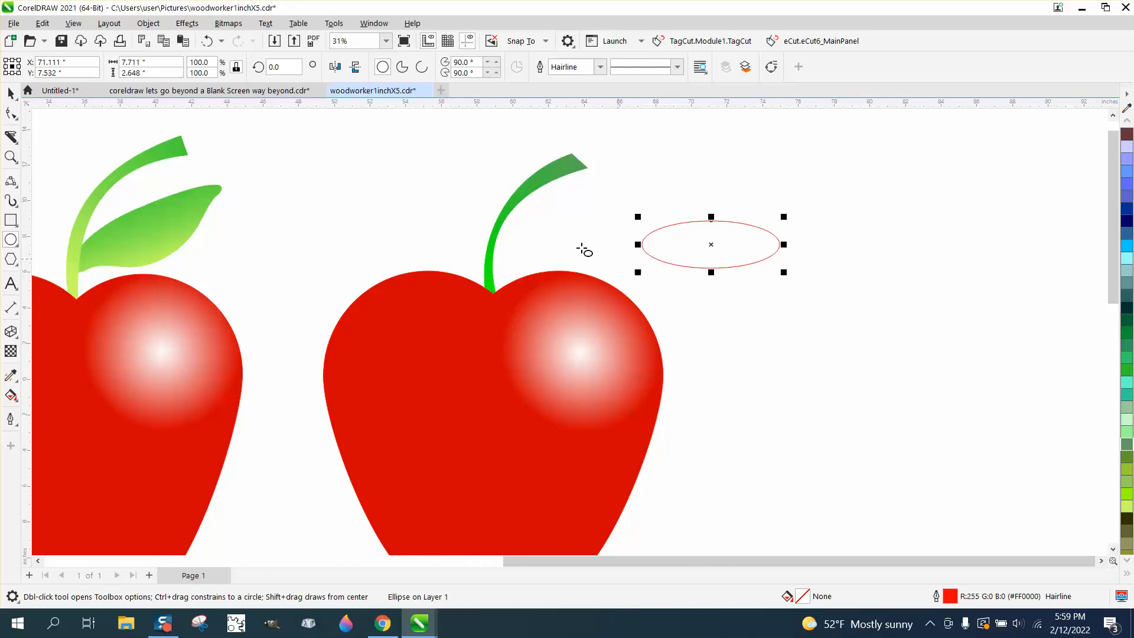
click(147, 25)
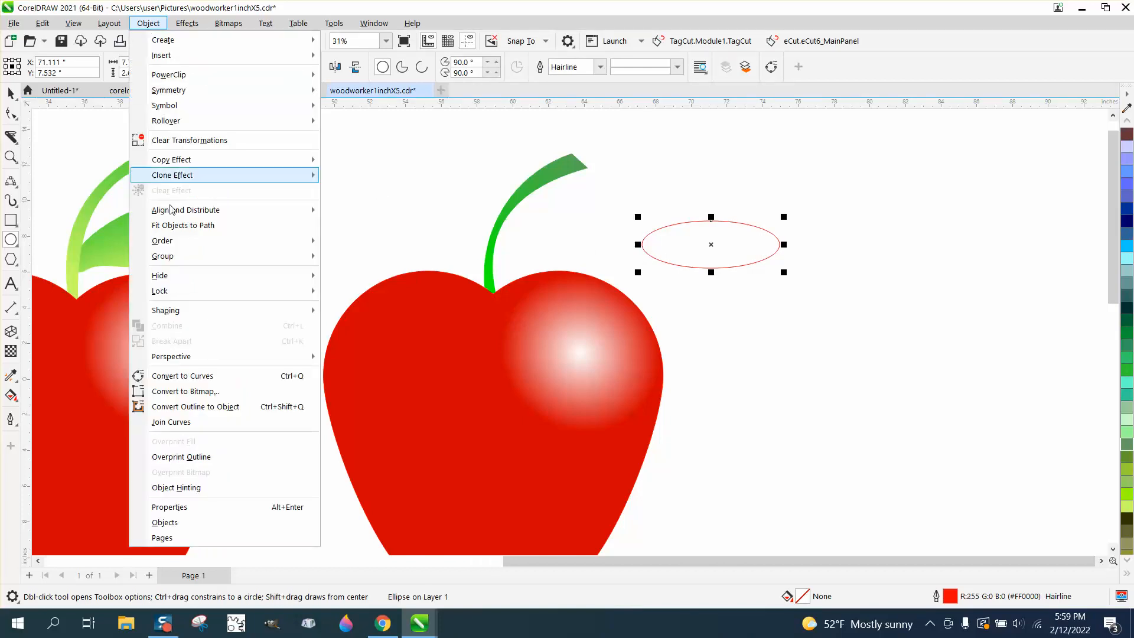
click(198, 379)
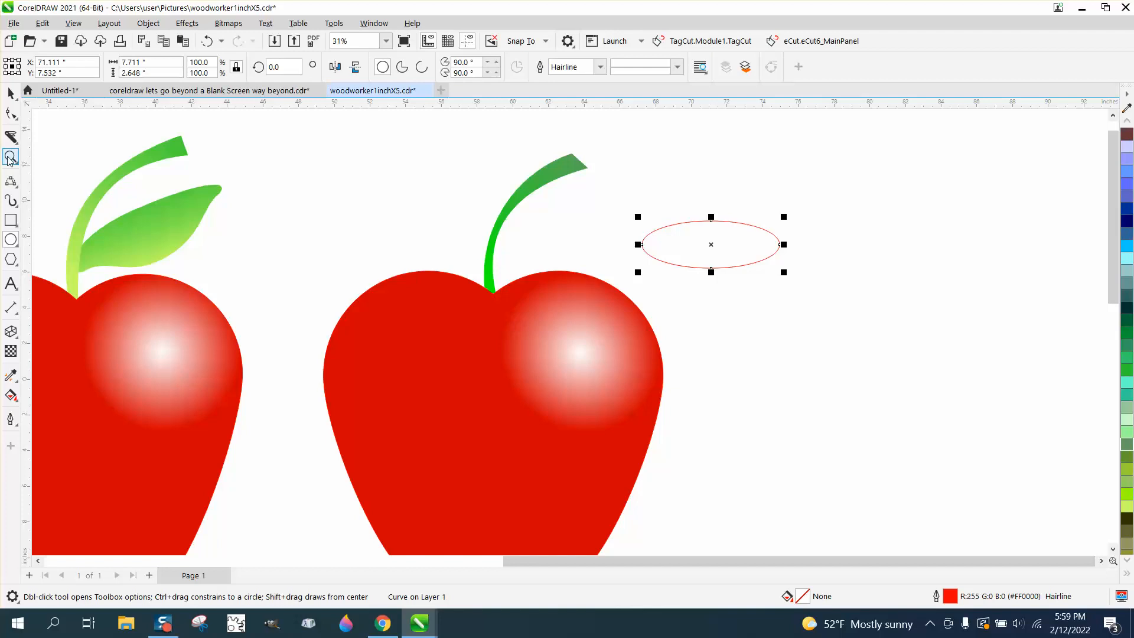
Reshape the ellipse into a leaf by pulling its left node outward and bending its edges toward a pointed right tip
click(11, 113)
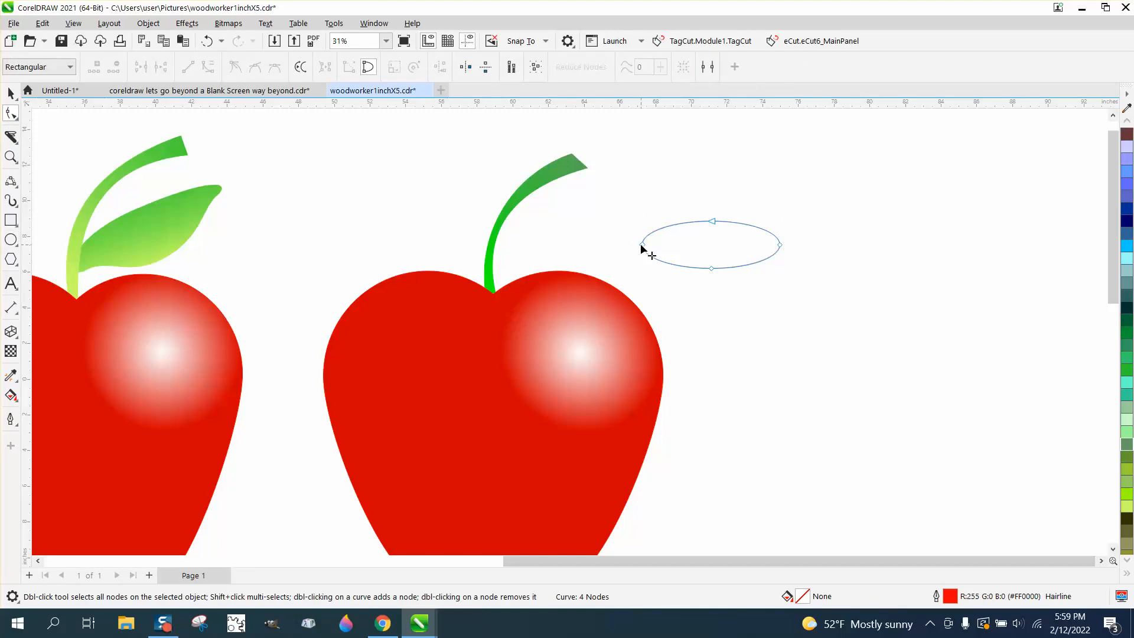
drag(644, 246, 617, 245)
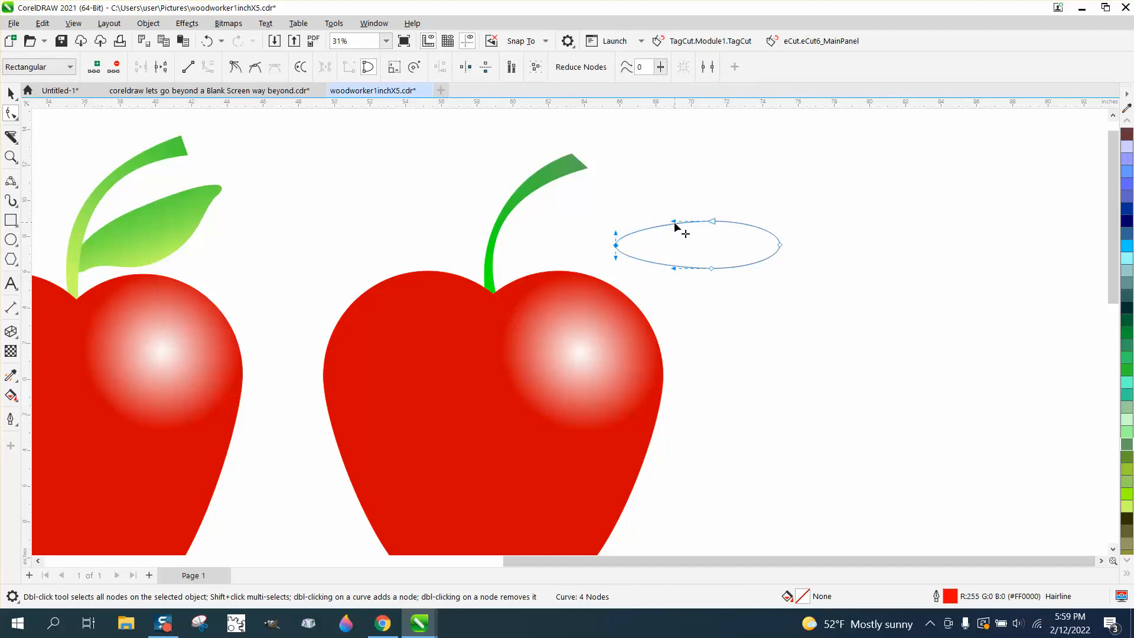
drag(675, 225, 794, 251)
click(11, 94)
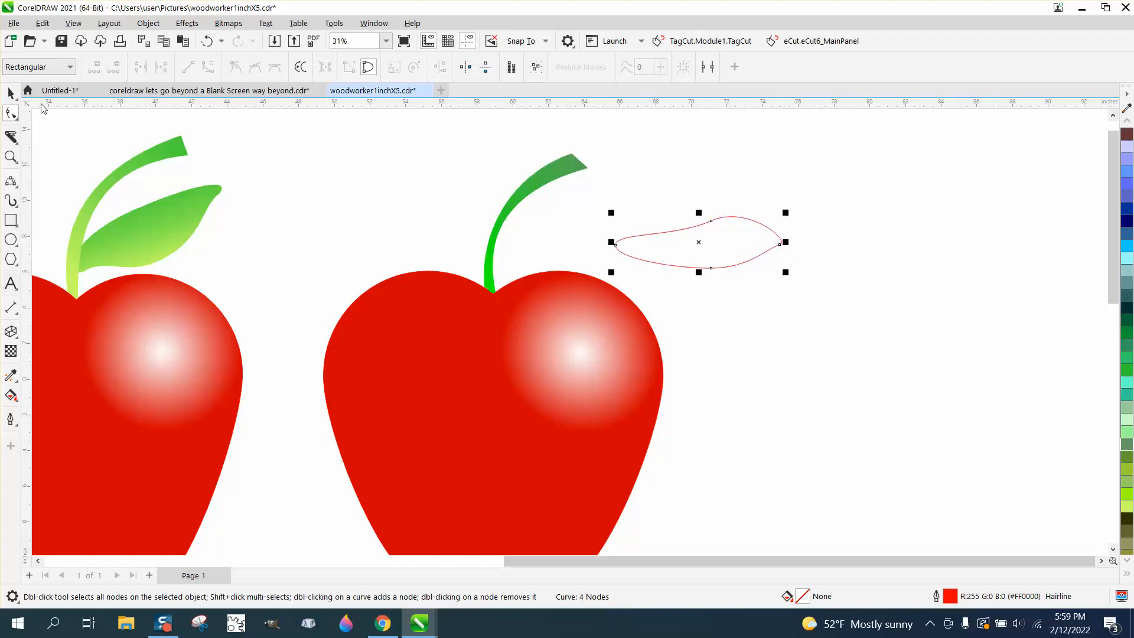
Fill the leaf with green and copy the stem's fountain fill and missing outline onto it with the Attributes Eyedropper
click(1126, 370)
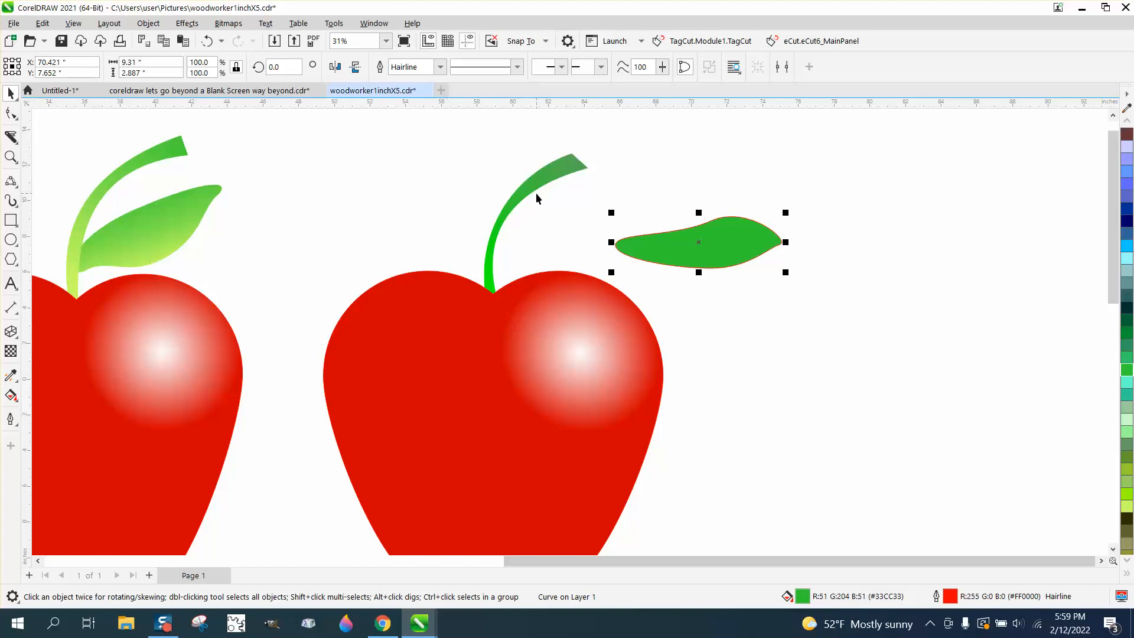
click(16, 381)
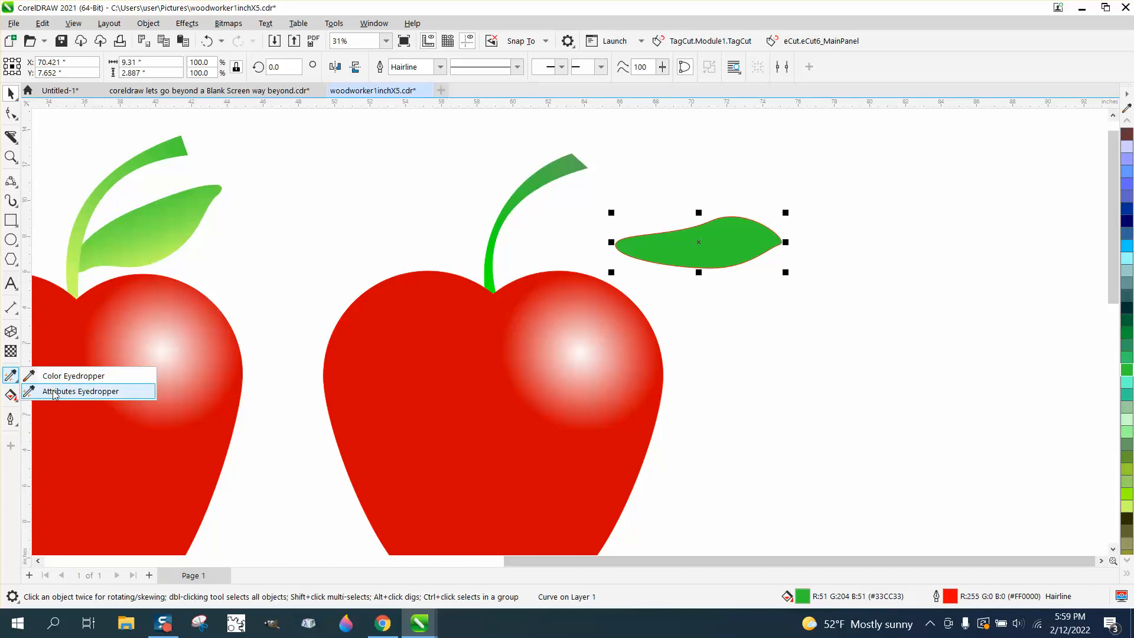
click(54, 392)
click(569, 162)
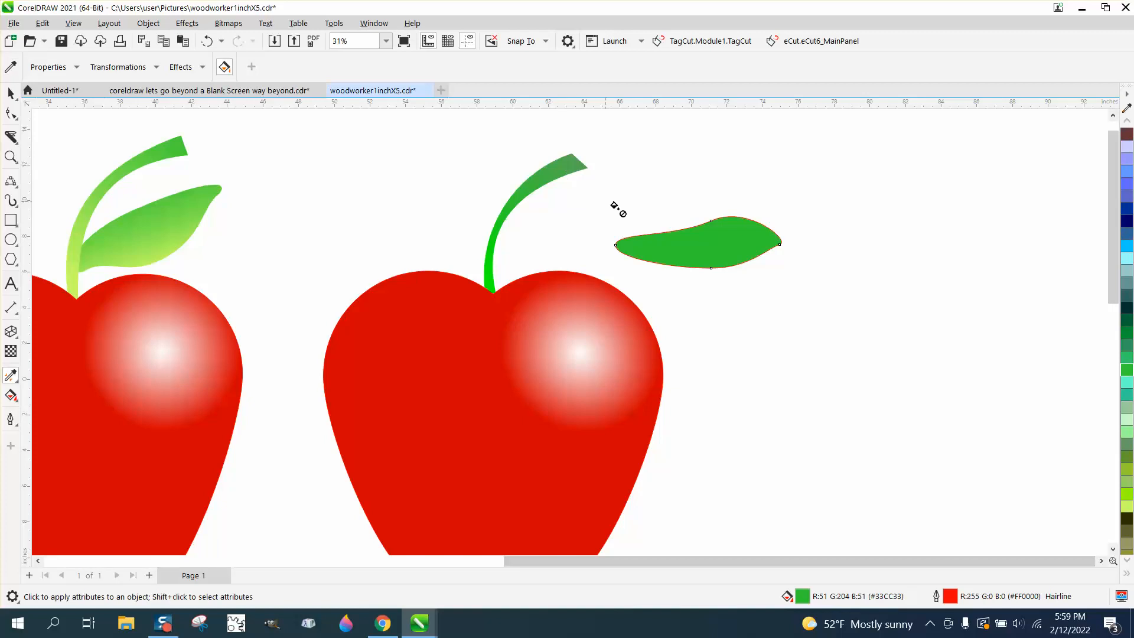
click(682, 240)
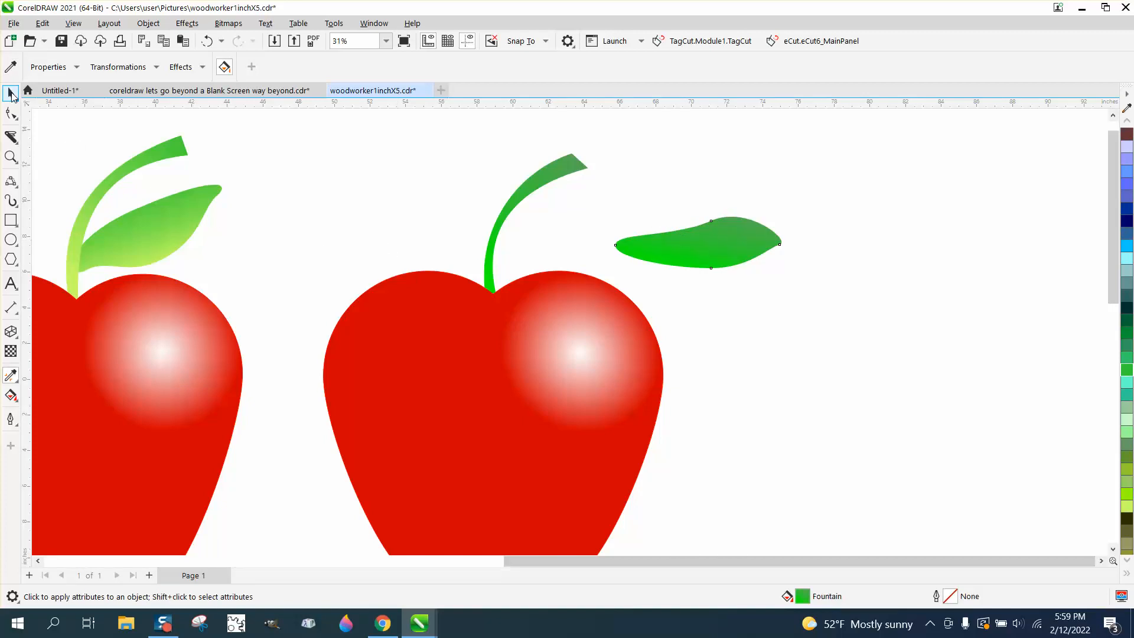
Move the leaf onto the stem, rotate it about 25.6° upward, and position its base against the stem's lower part
click(11, 93)
mouse_move(701, 248)
mouse_down()
mouse_move(561, 256)
mouse_move(580, 258)
mouse_move(494, 287)
mouse_up()
click(607, 244)
drag(661, 223, 650, 177)
key(Escape)
drag(567, 239, 579, 242)
Send the leaf to the back of the page so its base sits behind the stem
click(10, 156)
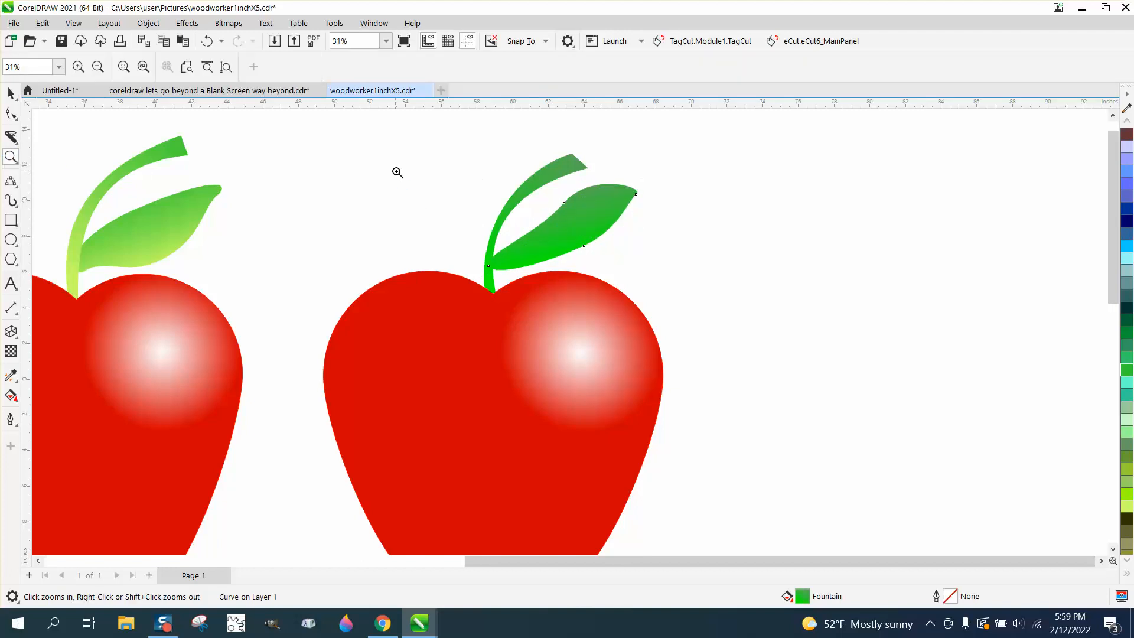
drag(399, 177, 689, 317)
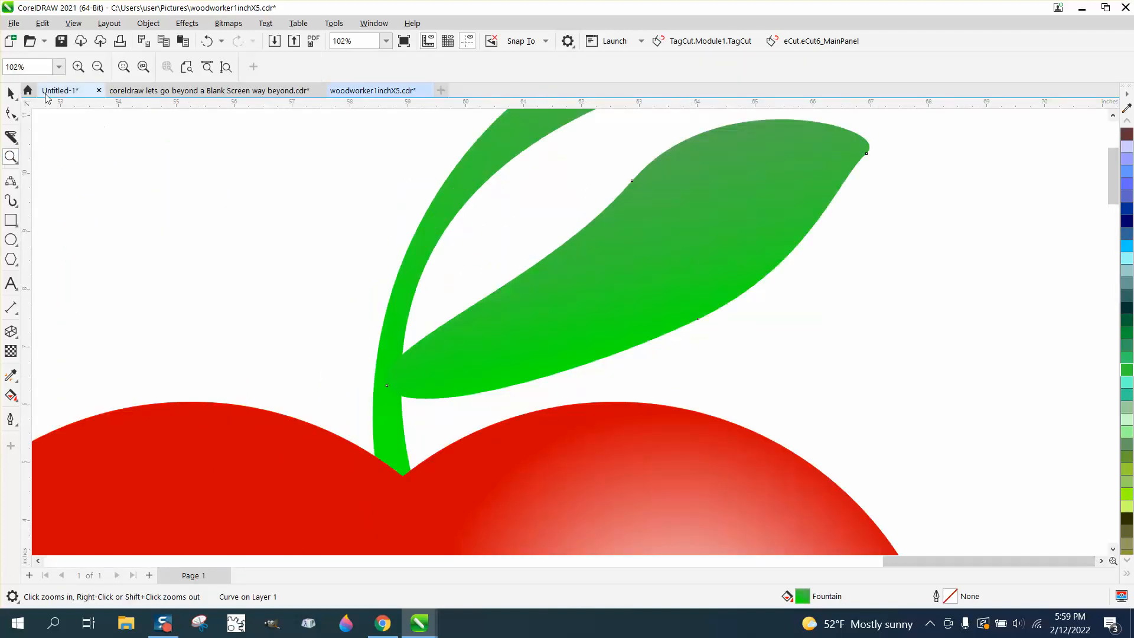
click(11, 93)
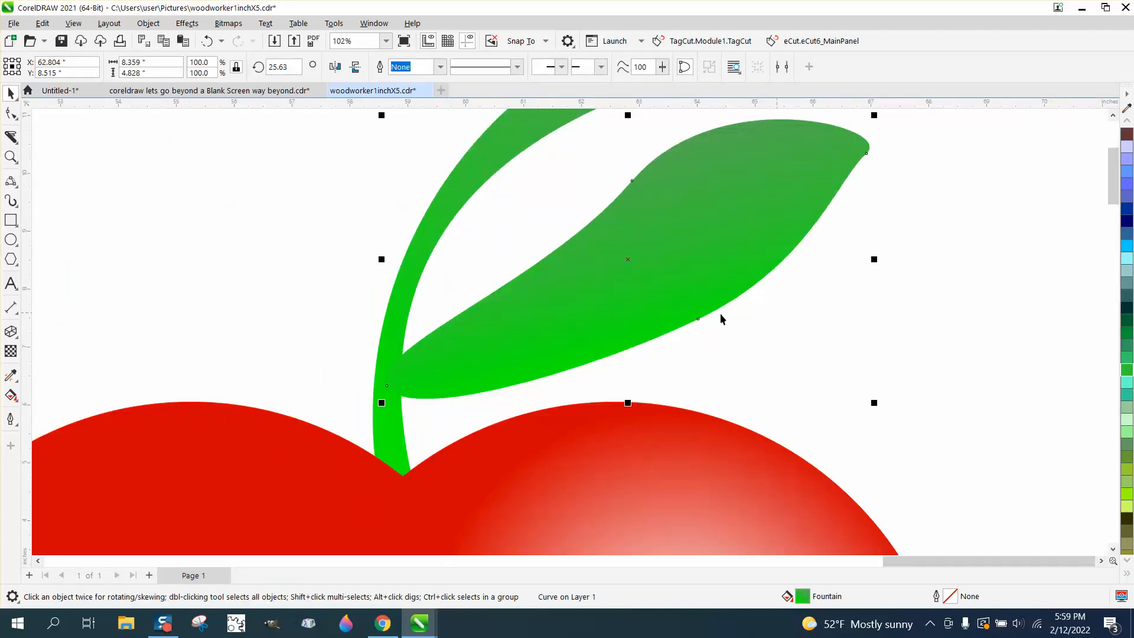
click(148, 23)
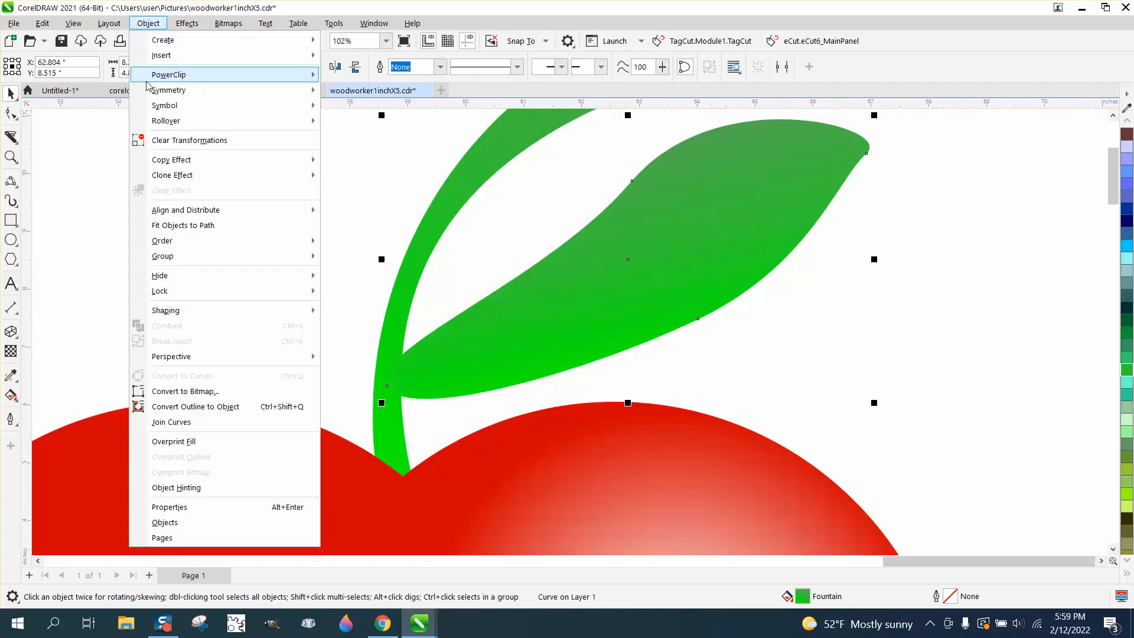
mouse_move(171, 243)
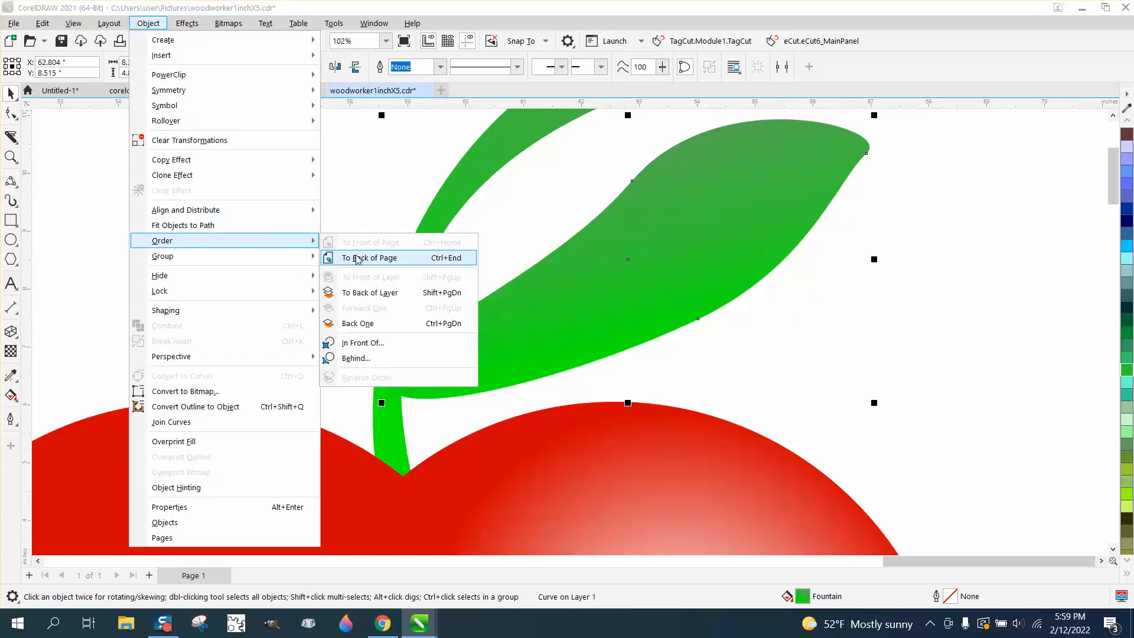
click(357, 258)
scroll(314, 255, down, 1)
scroll(568, 274, down, 1)
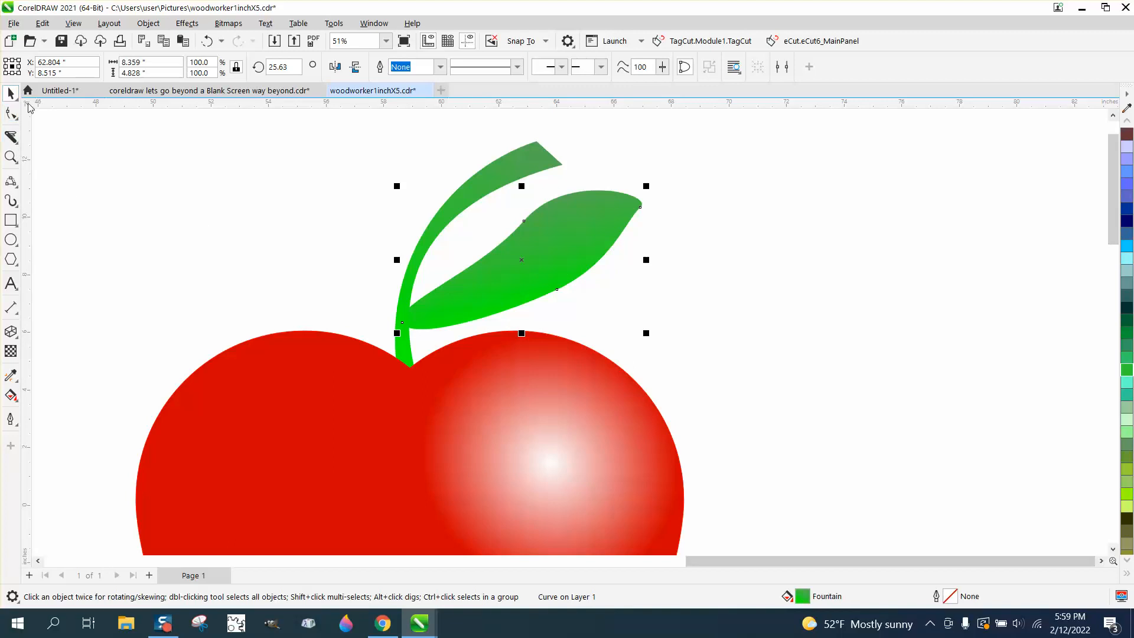
Select all parts of the recreated apple and examine it up close beside the original illustration
scroll(480, 258, down, 2)
scroll(480, 257, down, 1)
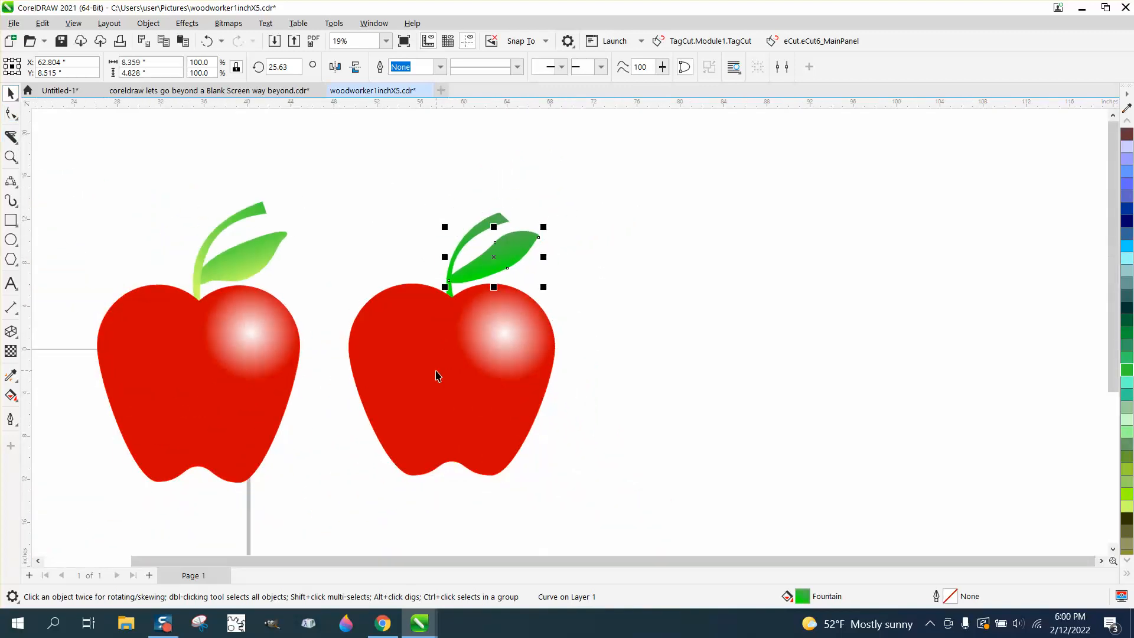
drag(300, 184, 695, 525)
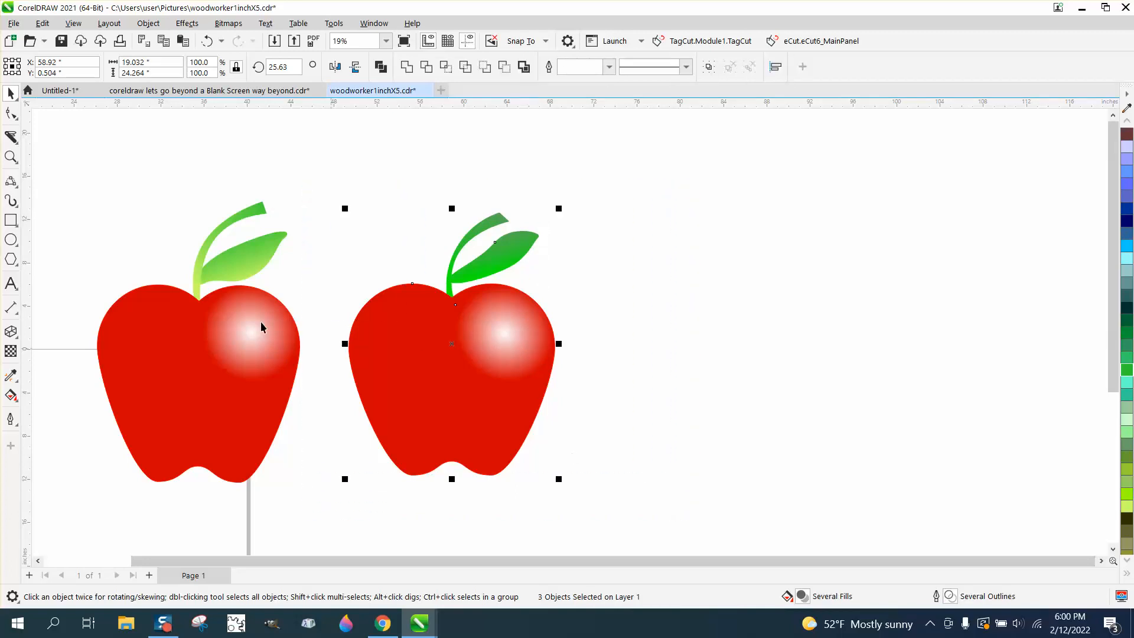
click(10, 157)
drag(270, 192, 703, 483)
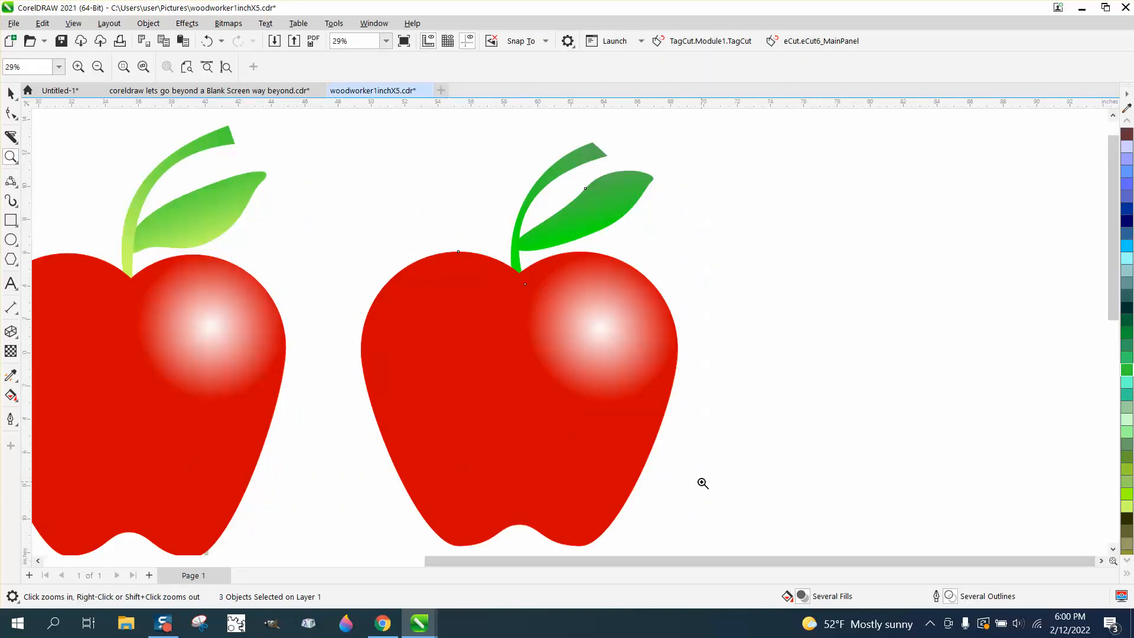